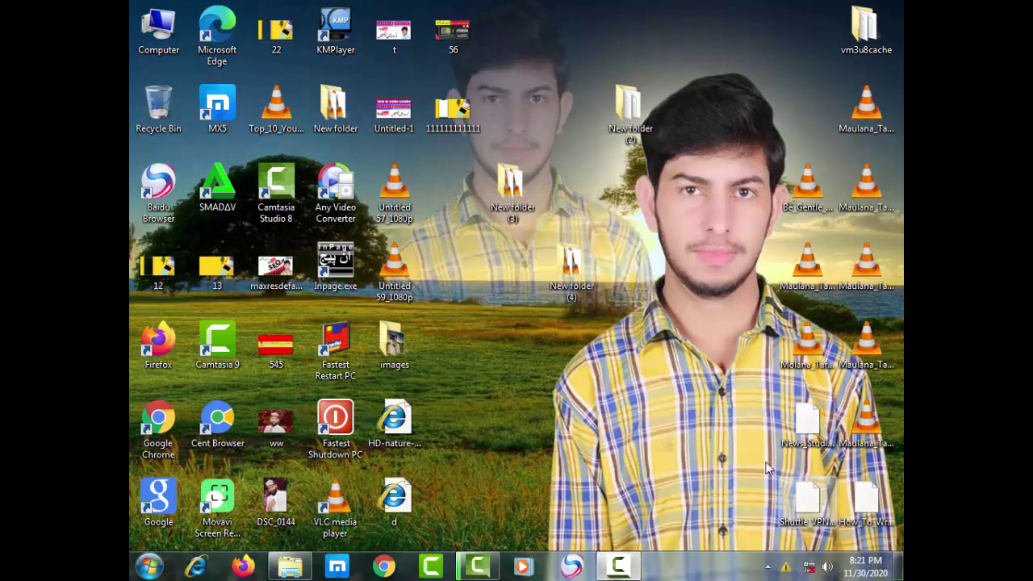
Open the Computer window and browse the contents of Desktop, Downloads and Recent Places
double_click(157, 32)
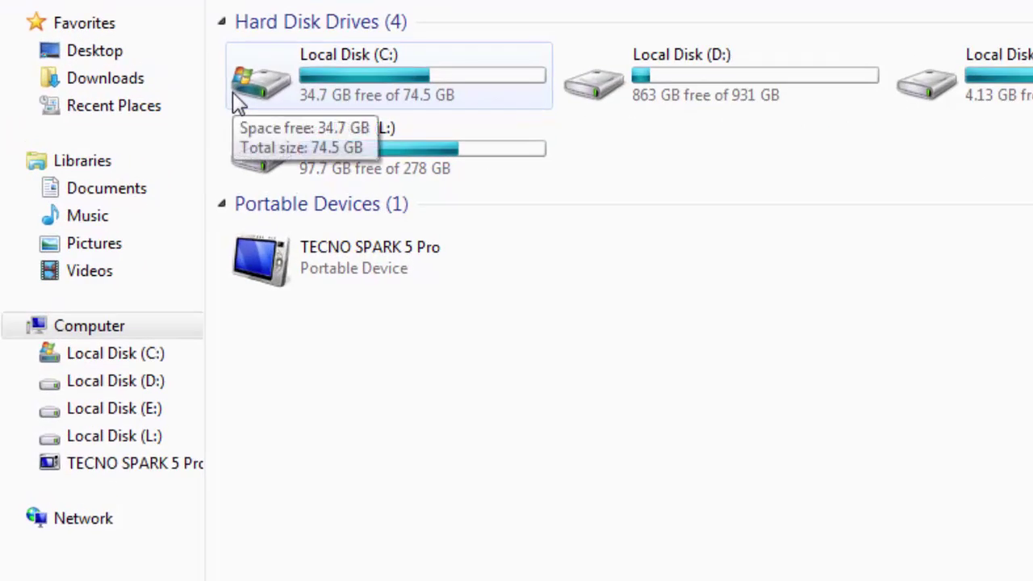
click(71, 53)
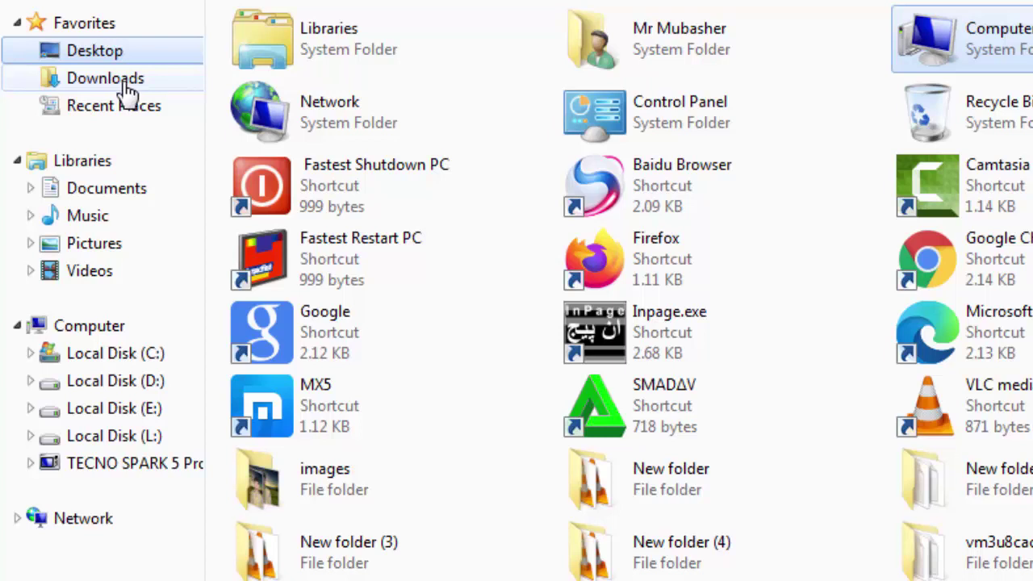
click(84, 93)
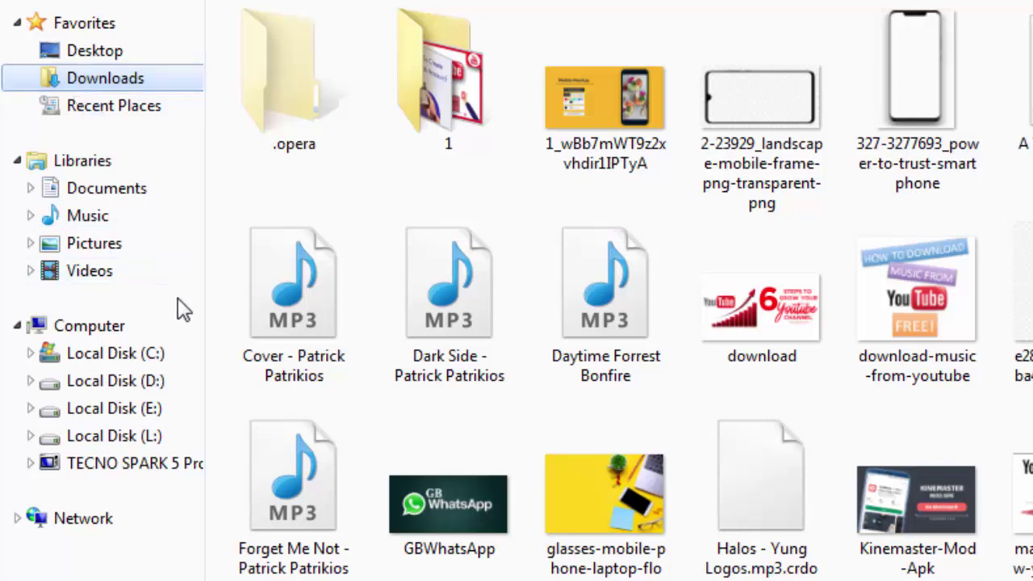
click(304, 440)
scroll(305, 442, down, 3)
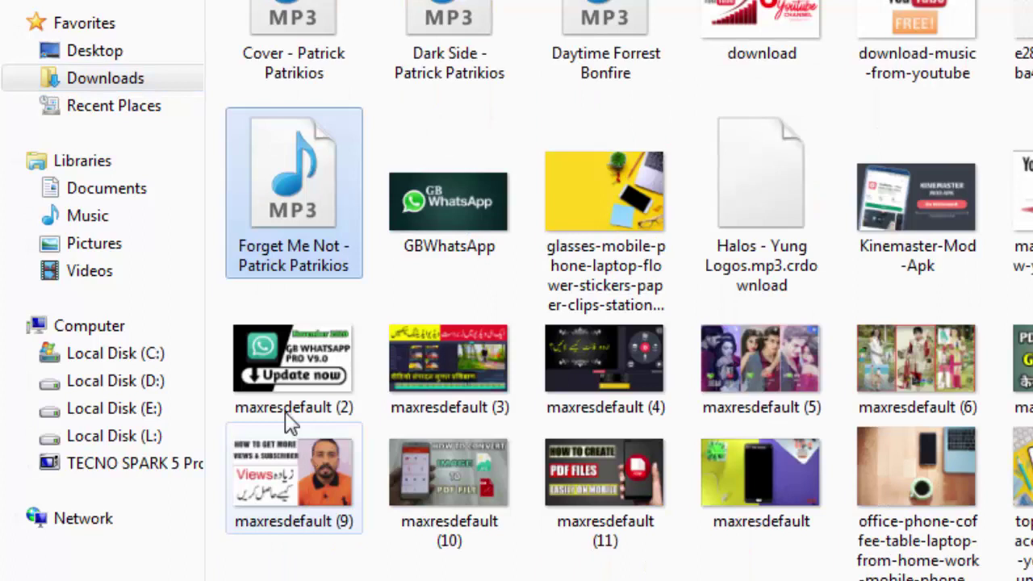
click(141, 123)
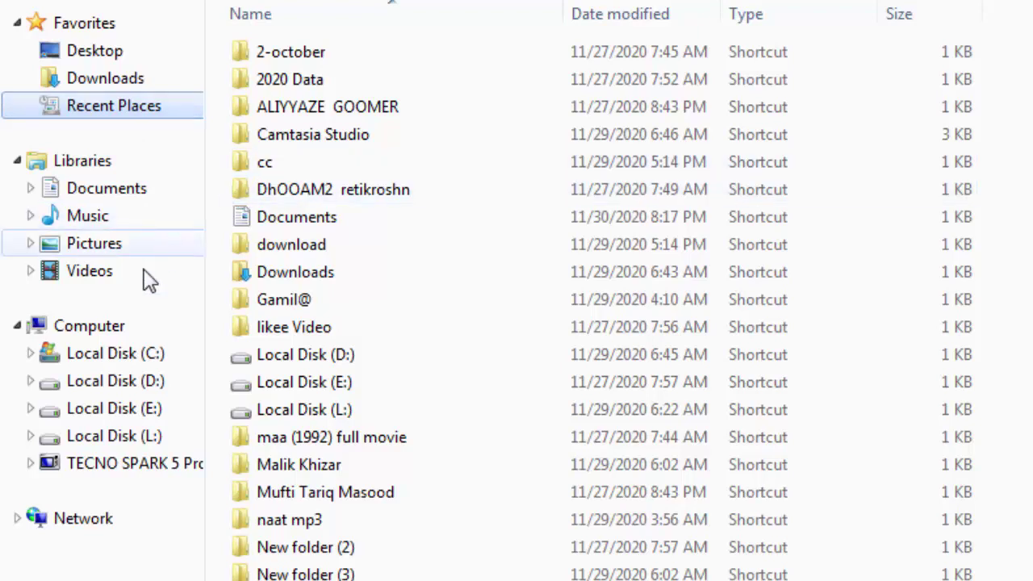
Browse the Libraries: view Documents, the Sample Music folder in Music, Pictures and Videos
click(89, 168)
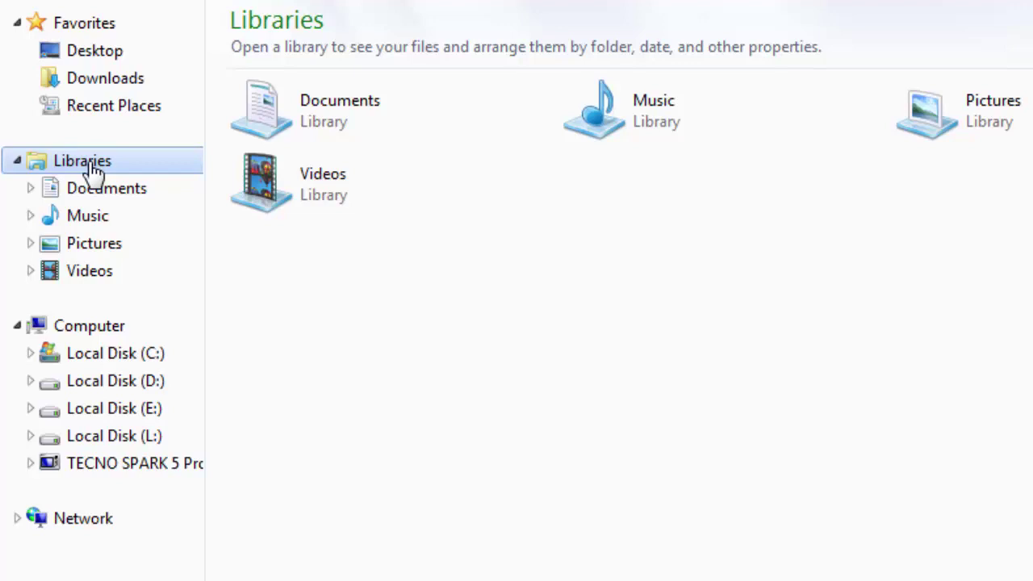
click(109, 194)
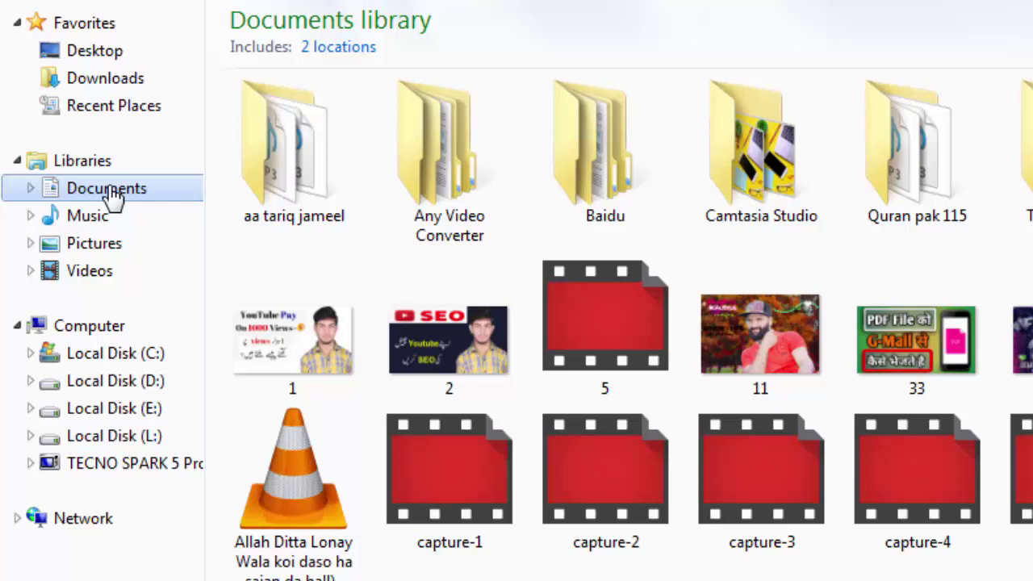
click(91, 222)
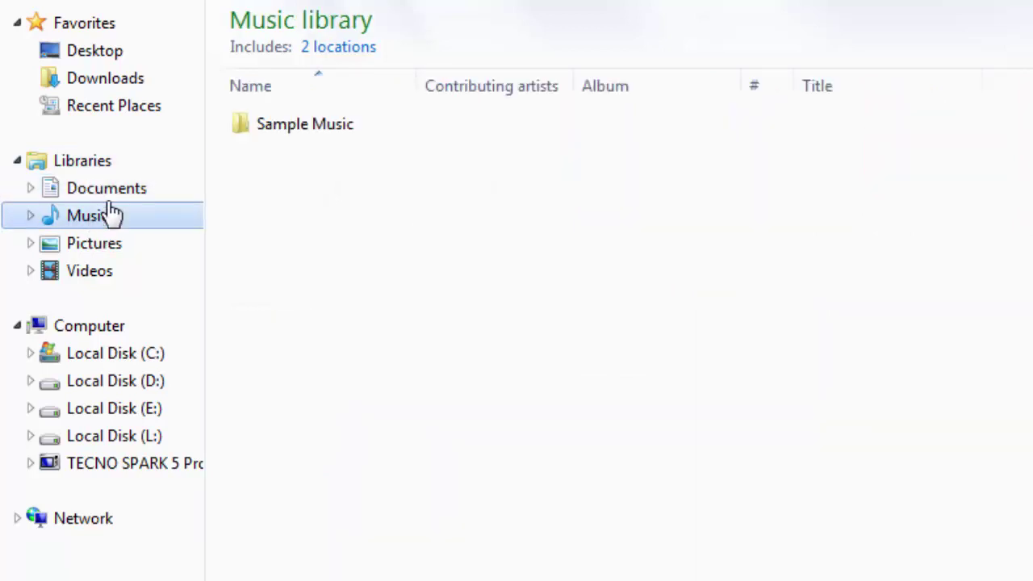
double_click(245, 129)
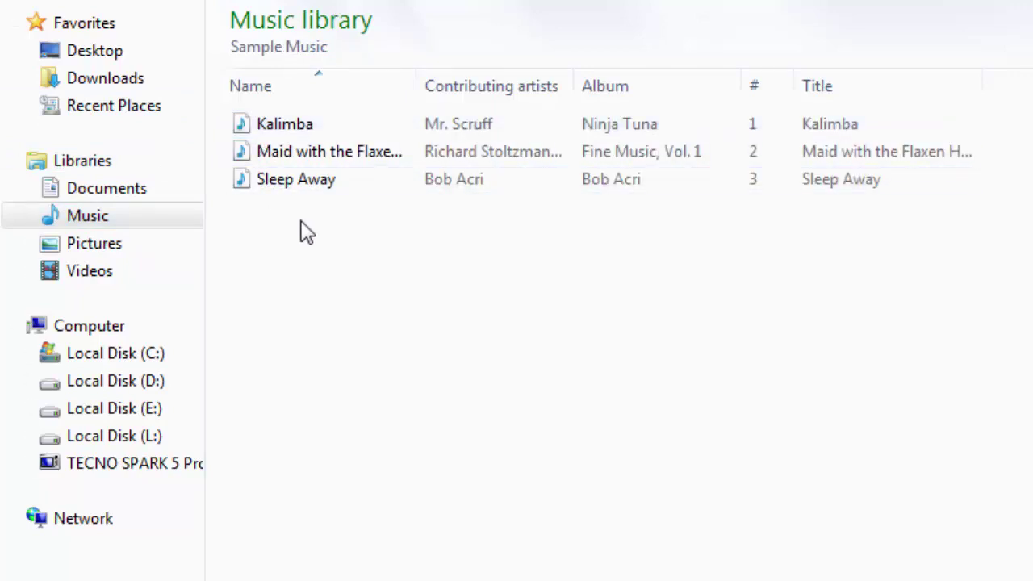
click(78, 249)
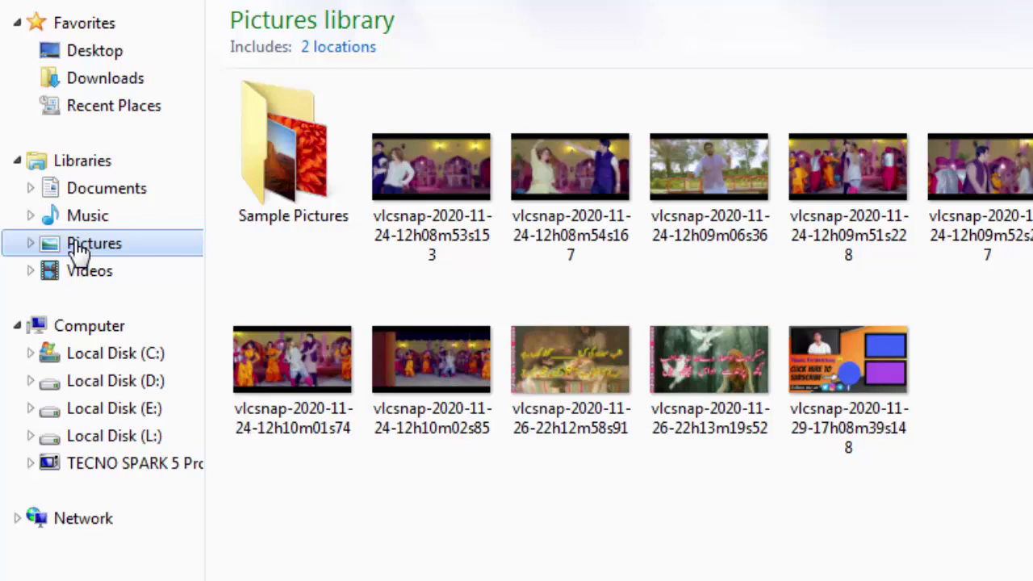
click(99, 281)
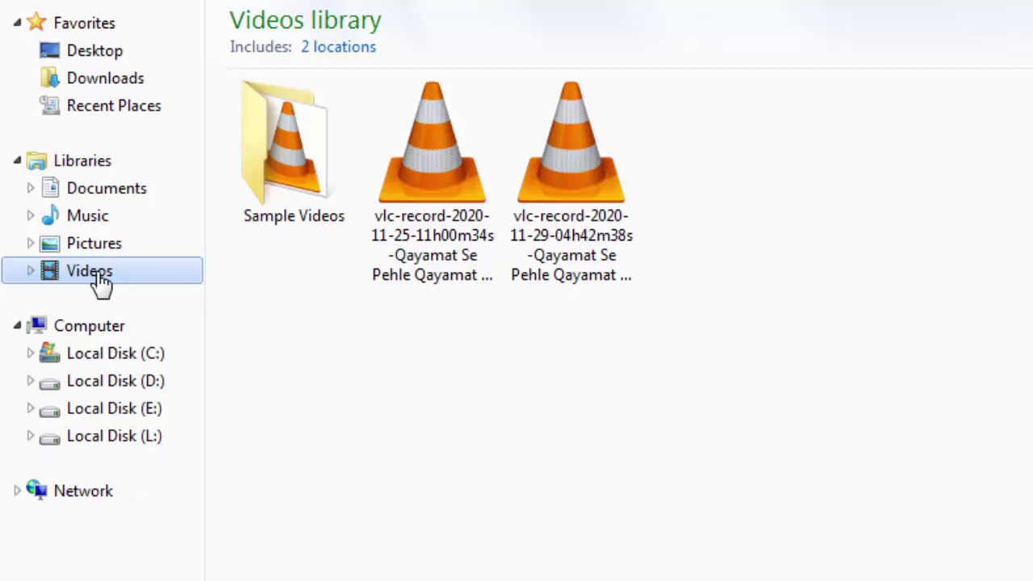
Open Local Disk (D:) from the Computer overview and mute the system sound
click(139, 336)
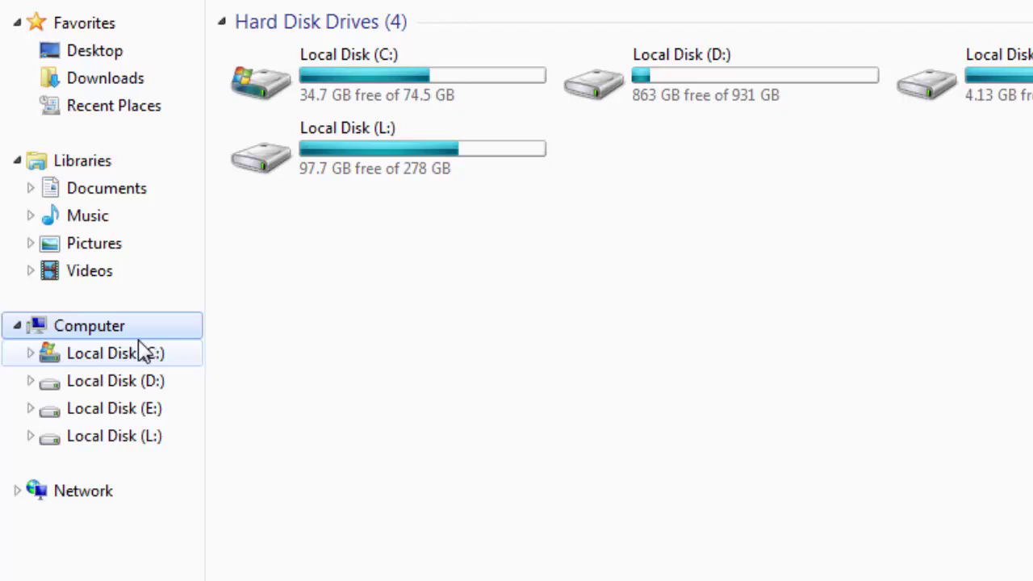
double_click(665, 97)
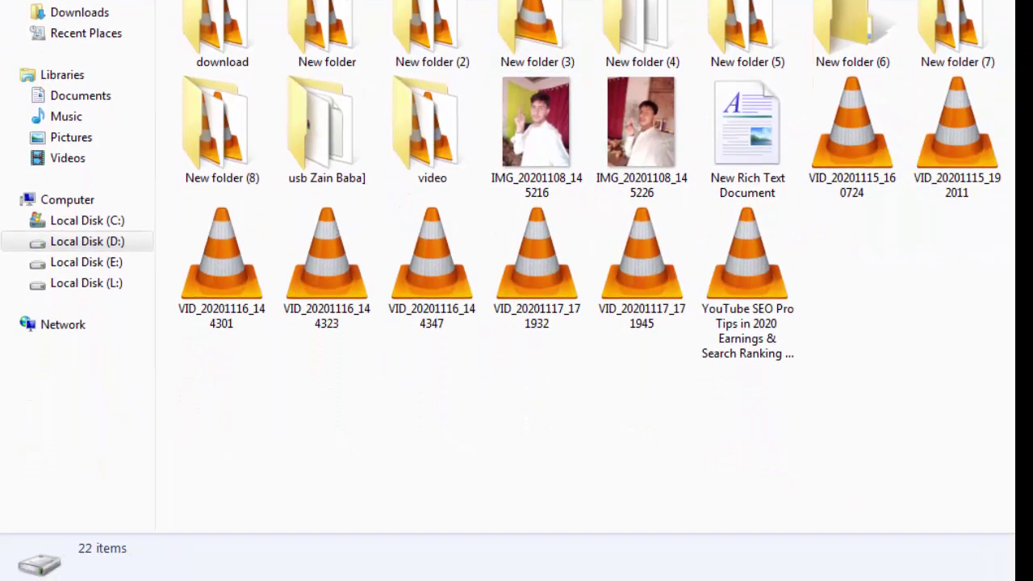
click(914, 563)
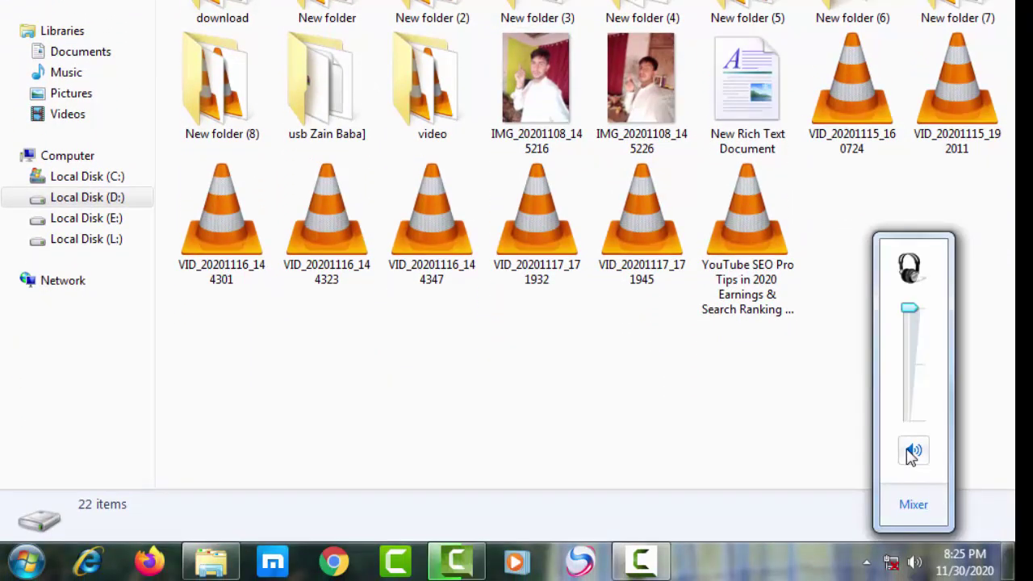
click(915, 452)
click(529, 376)
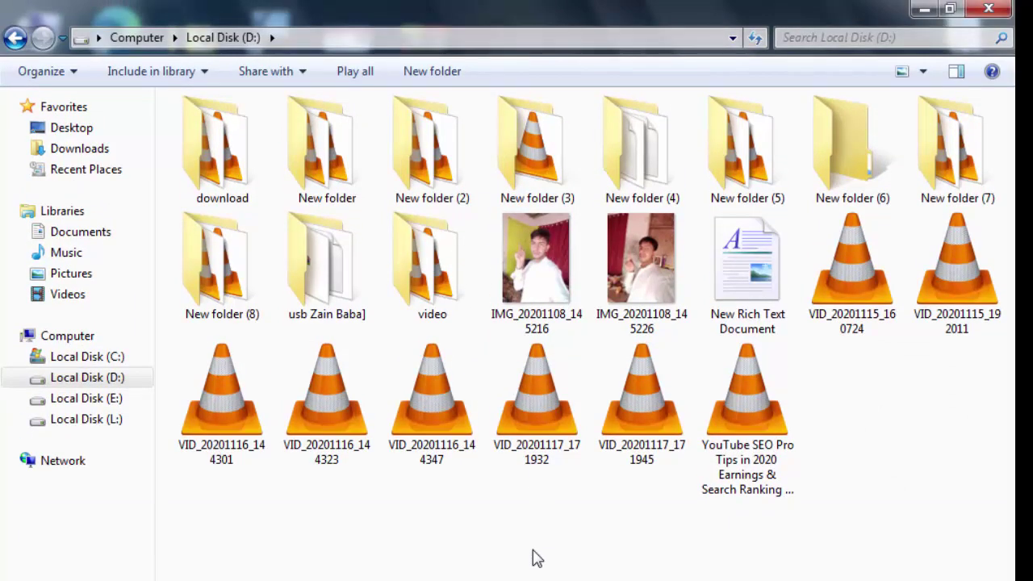
Open the download folder on drive D and play the Best_Budget_DSLR_Camera_For_Youtubers video
double_click(212, 158)
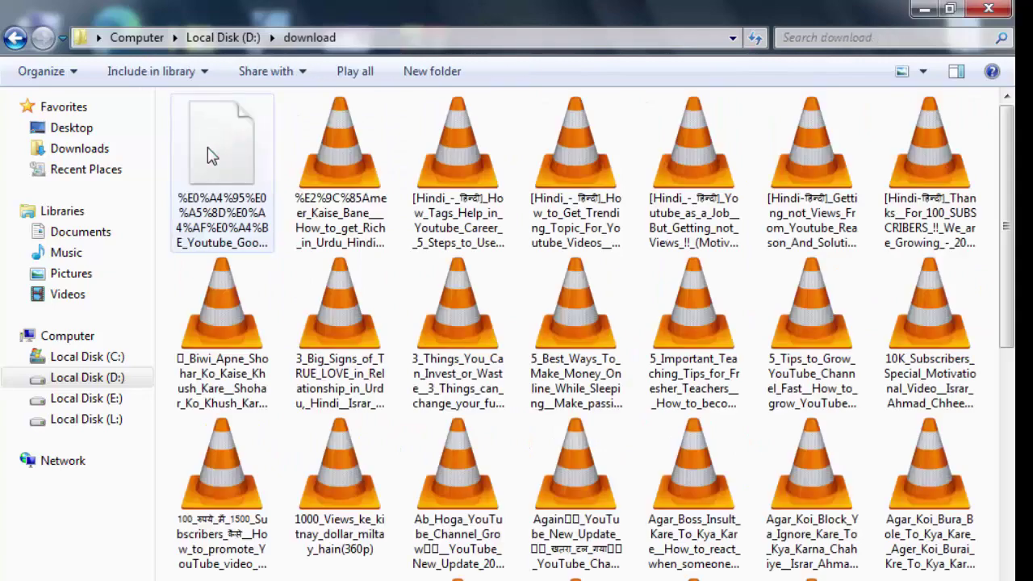
scroll(339, 444, down, 5)
click(212, 267)
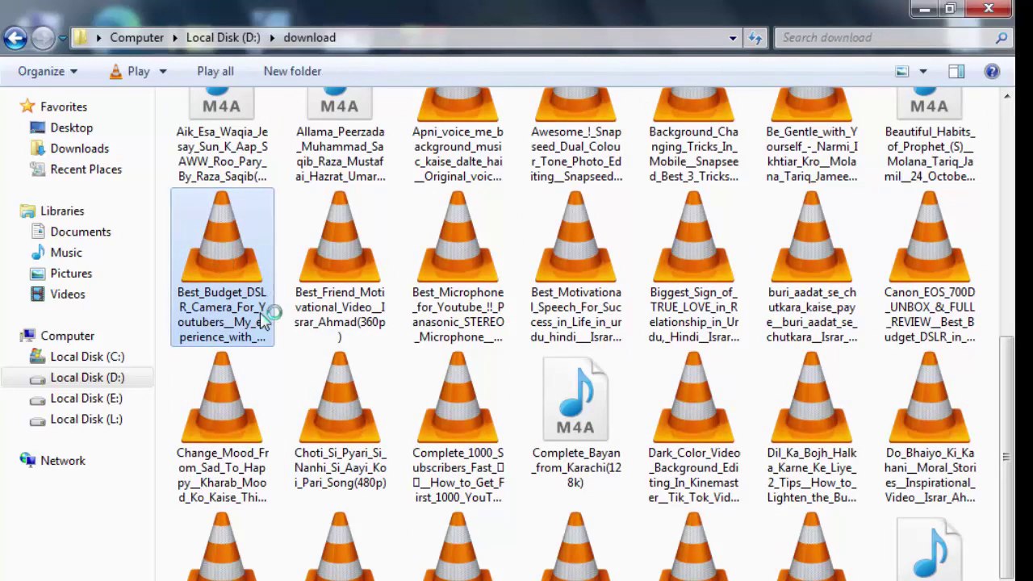
double_click(225, 327)
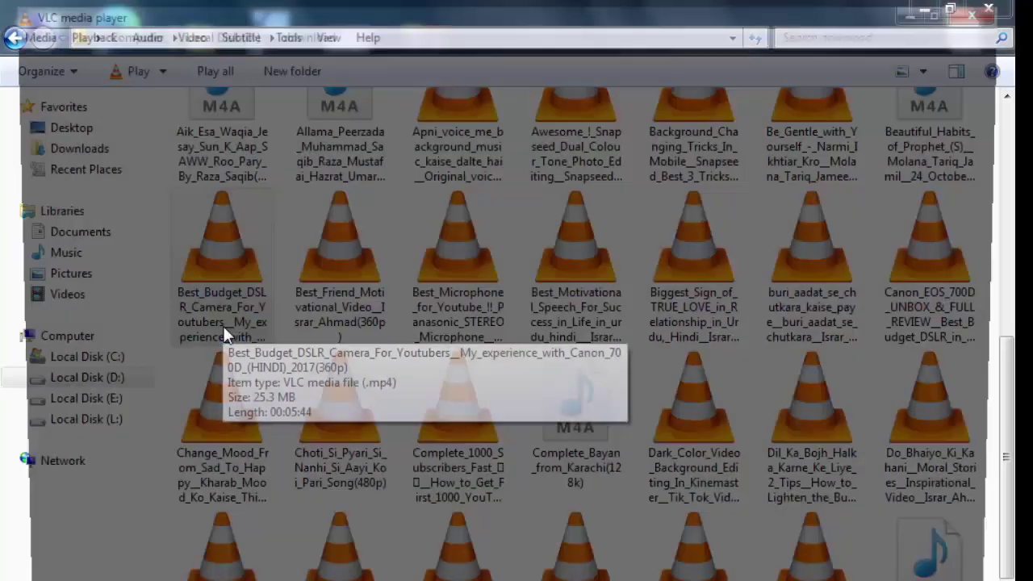
Pause and resume playback of the opened video
scroll(445, 394, down, 6)
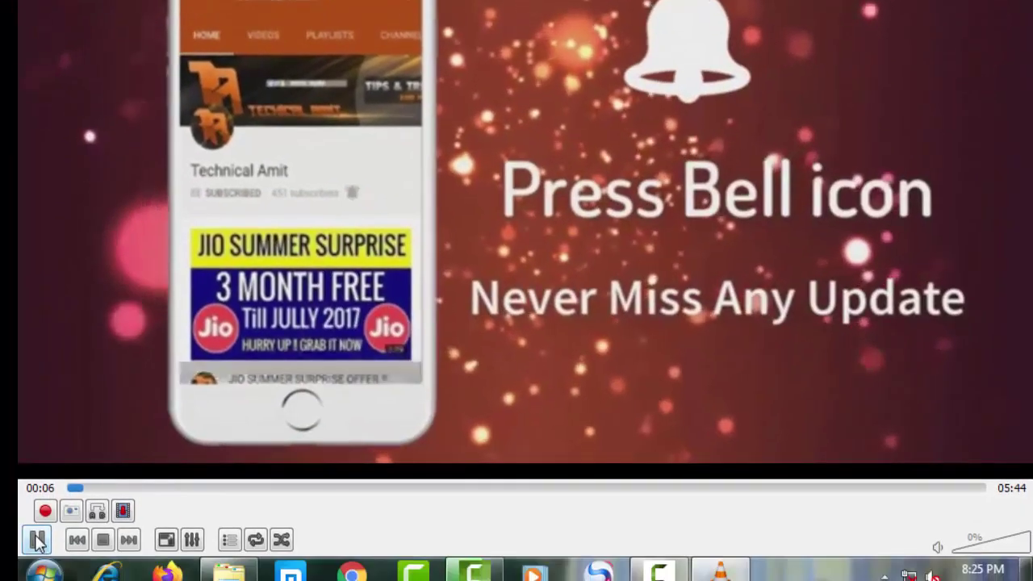
click(37, 540)
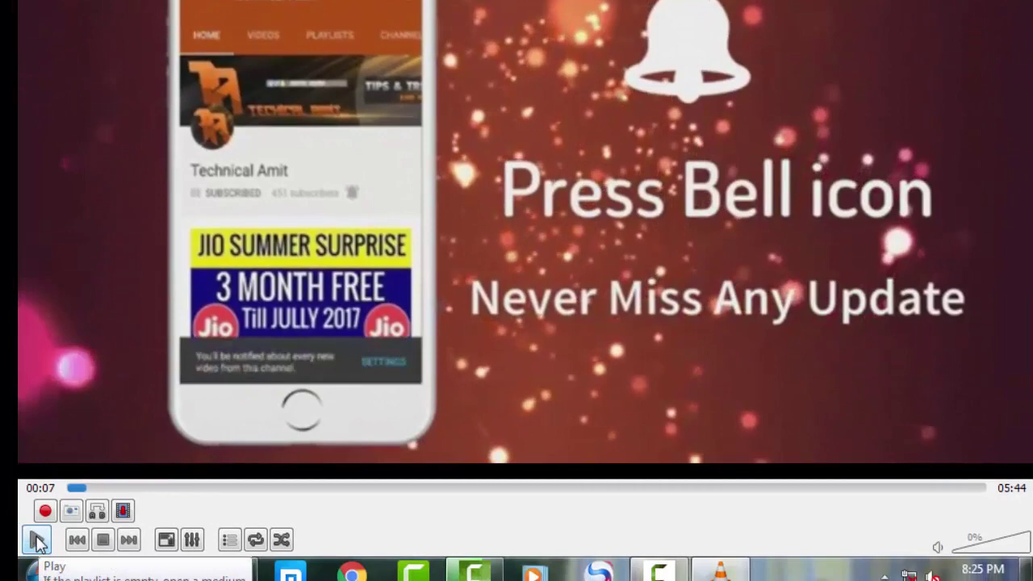
click(38, 540)
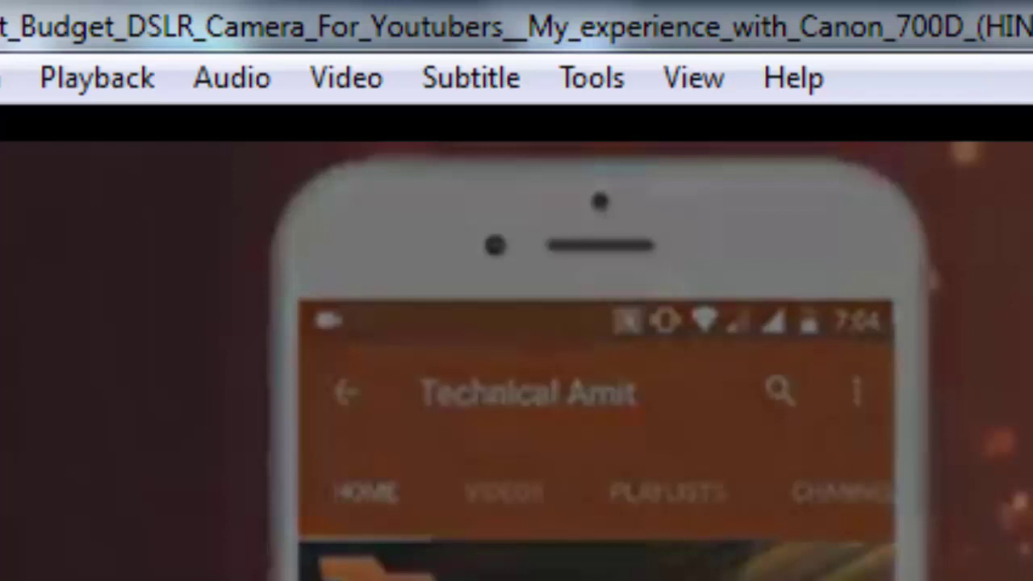
Examine the player's audio track, audio device, subtitle and video options
click(214, 79)
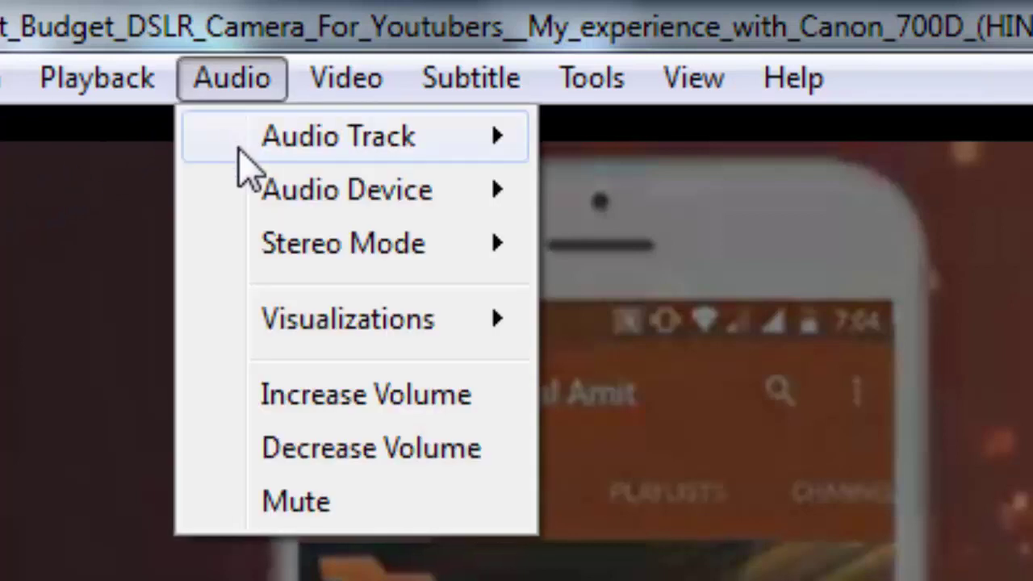
mouse_move(263, 212)
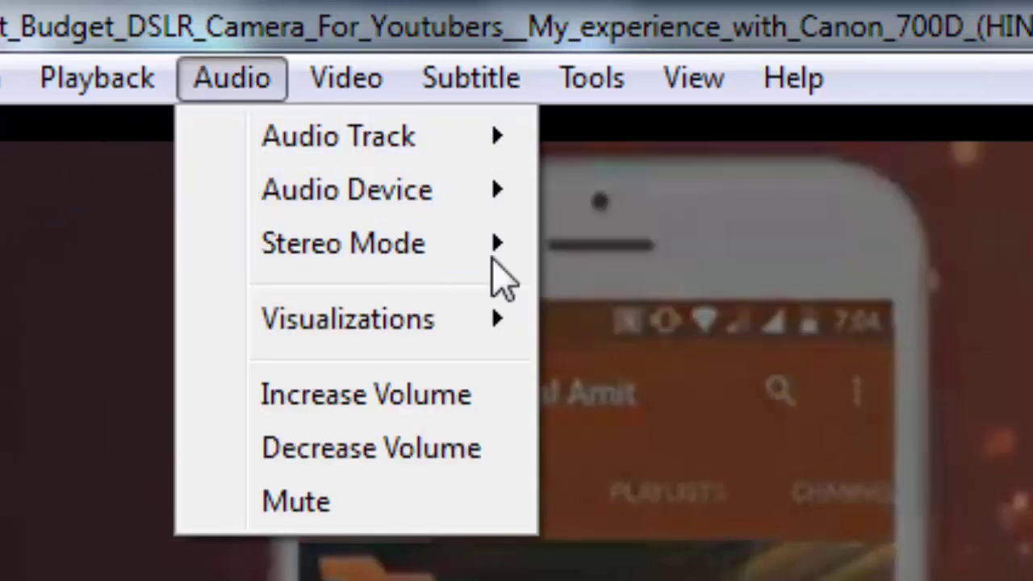
mouse_move(335, 242)
mouse_move(355, 208)
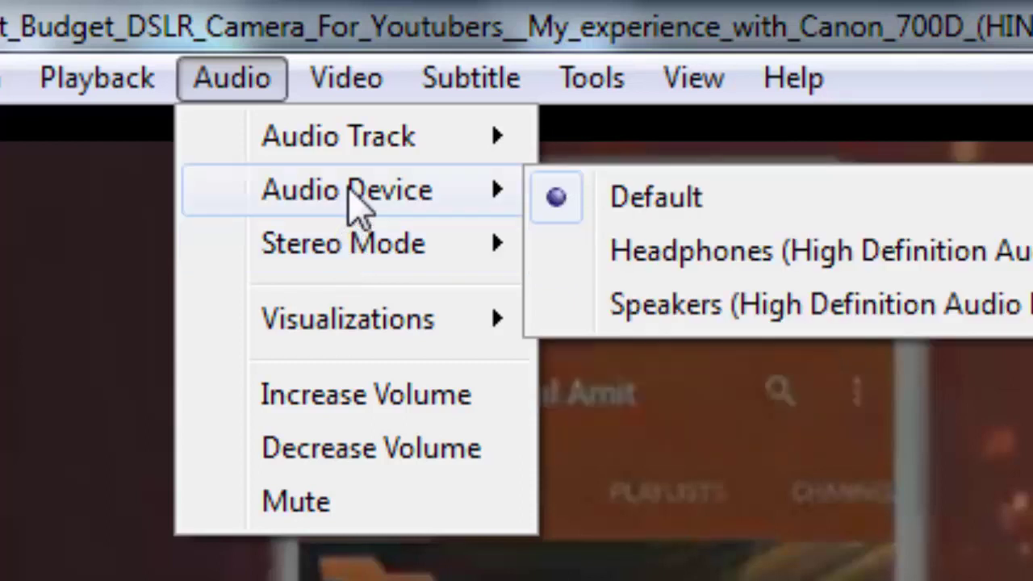
mouse_move(383, 158)
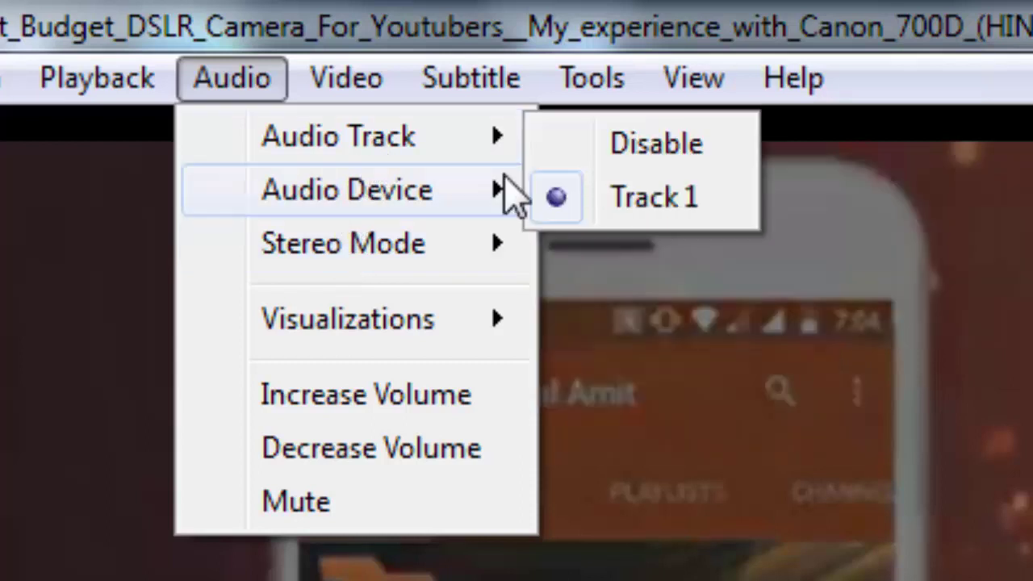
mouse_move(512, 194)
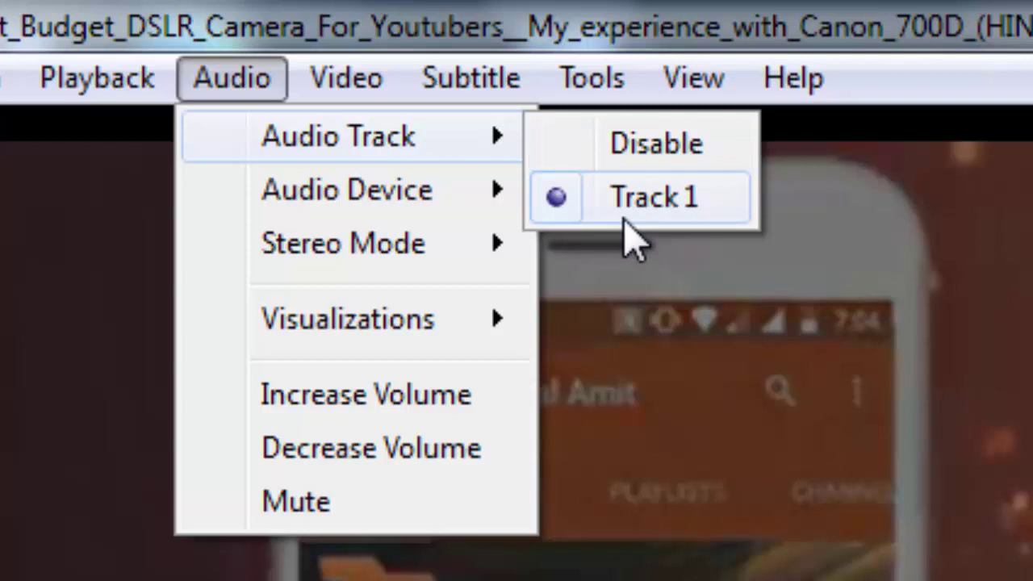
click(752, 331)
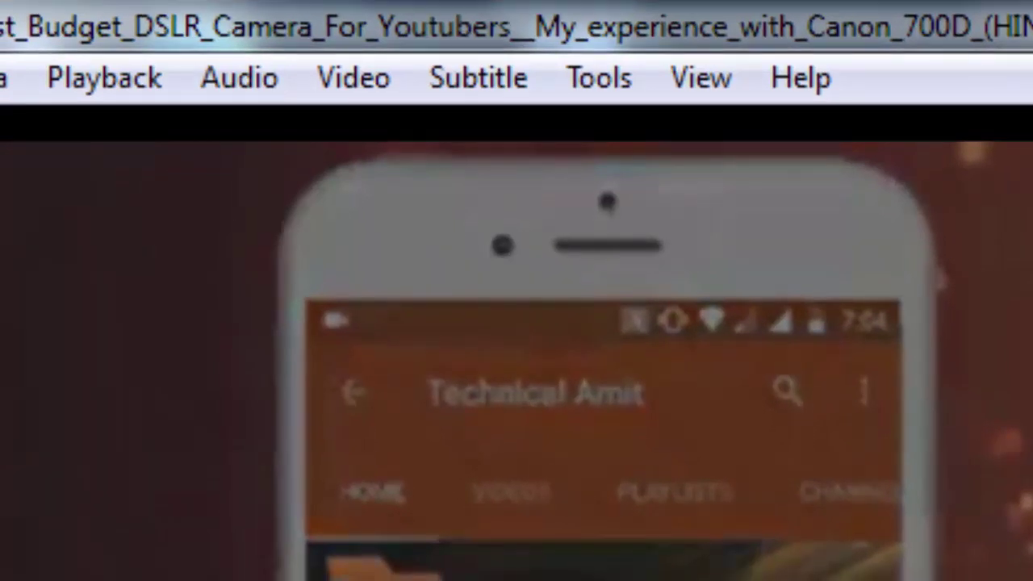
click(575, 95)
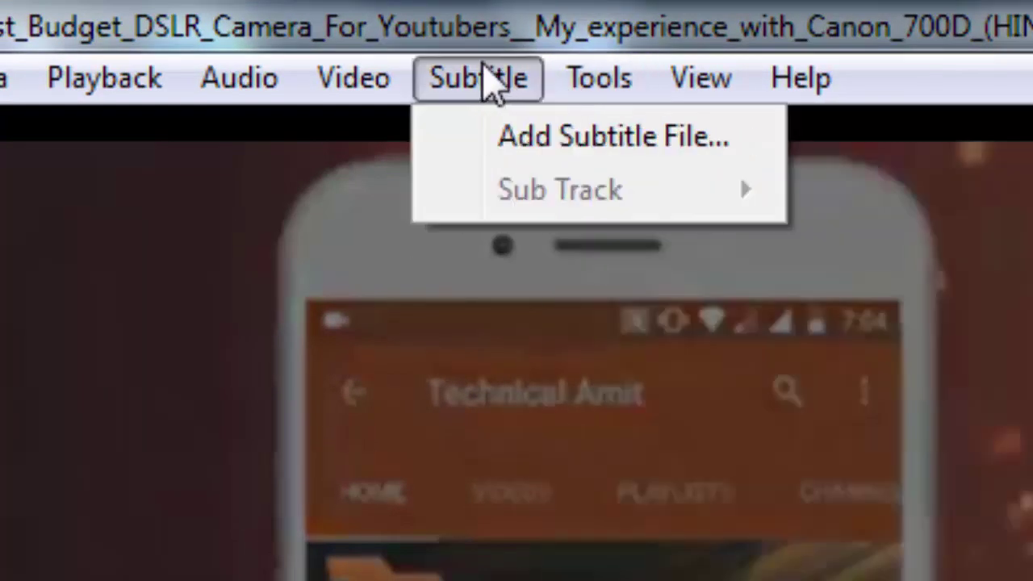
mouse_move(387, 84)
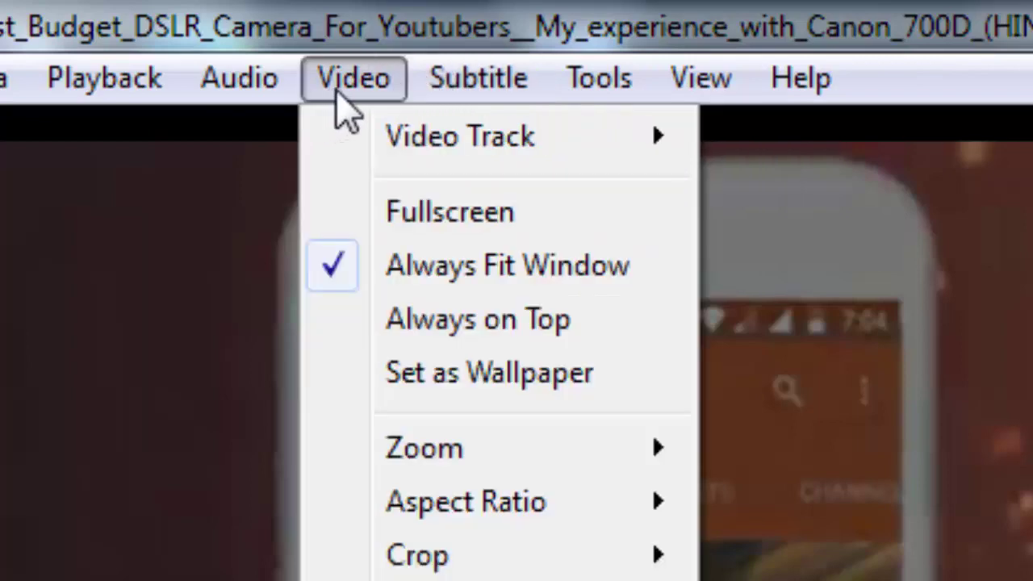
click(457, 217)
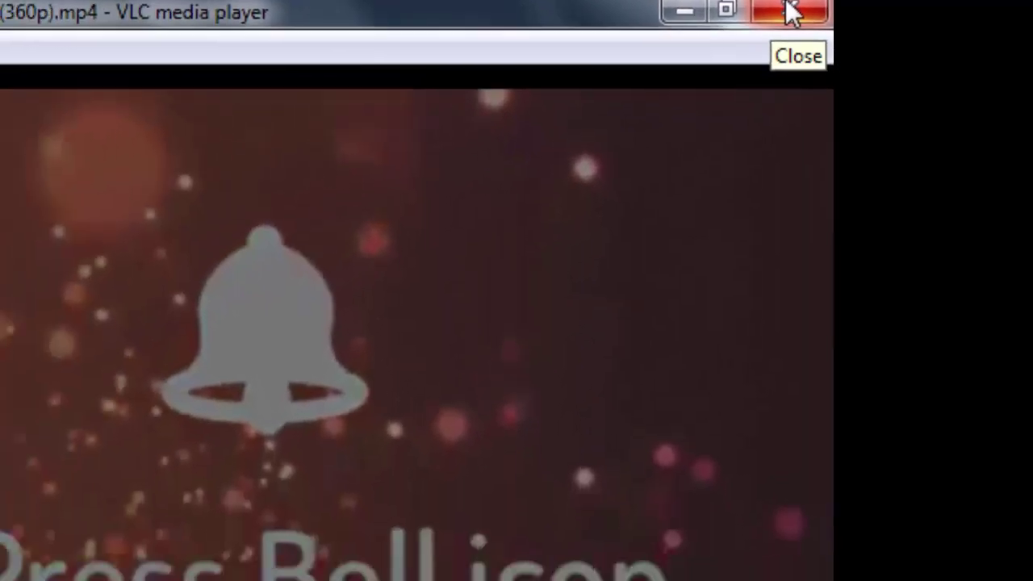
Close the video player and show the desktop
click(790, 11)
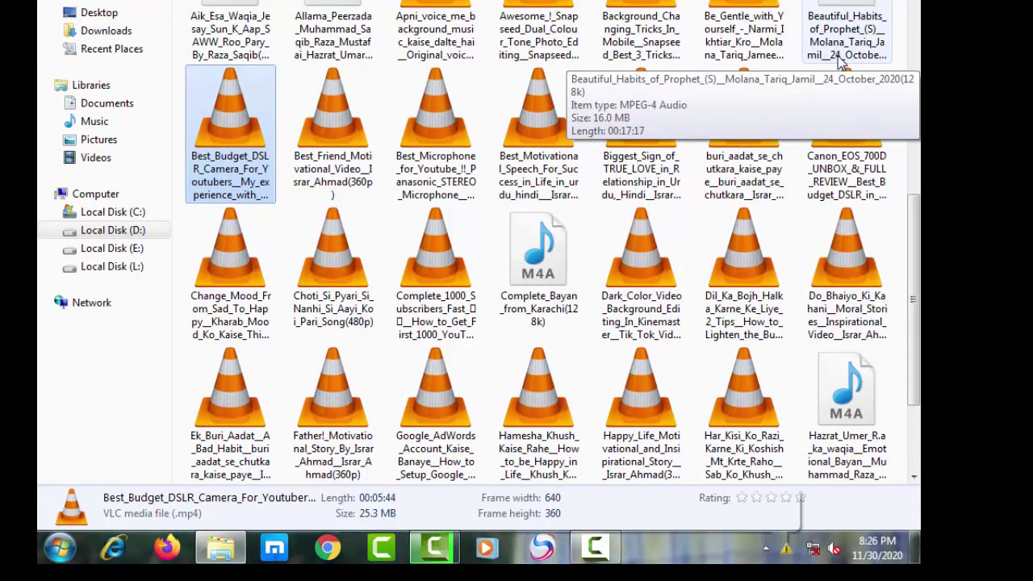
key(super+d)
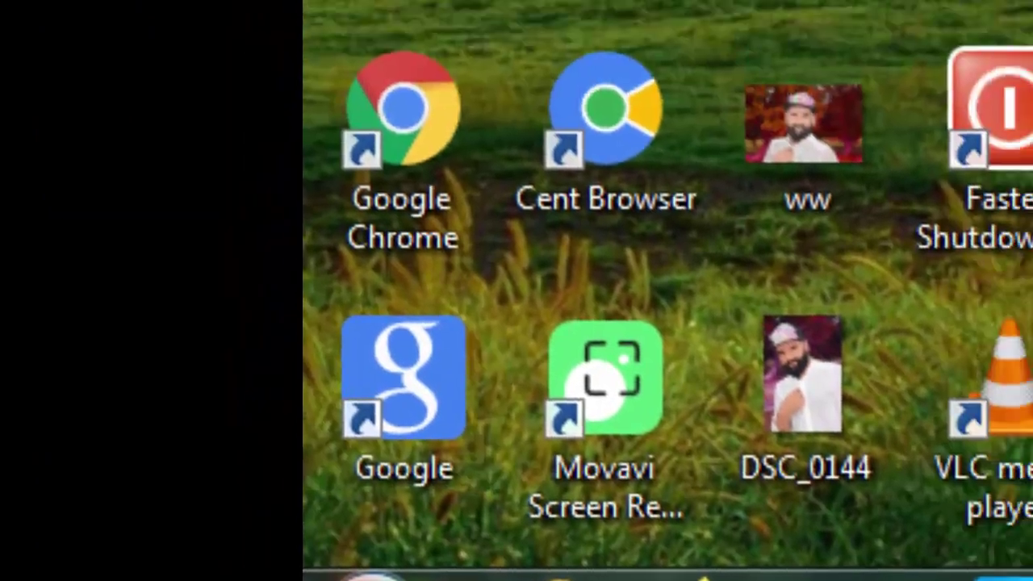
Open the Start menu to view its listed programs and system locations
key(super)
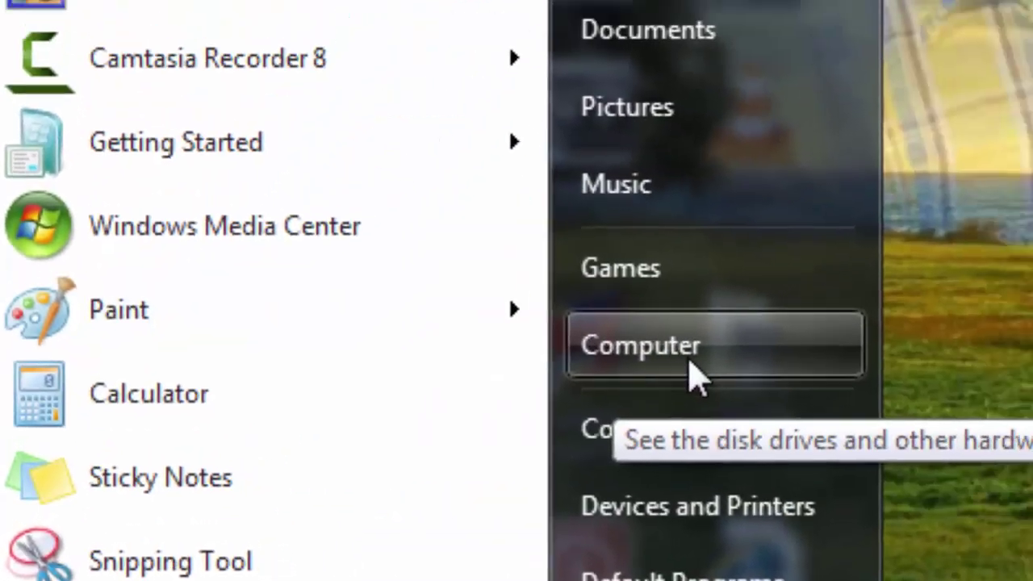
click(702, 306)
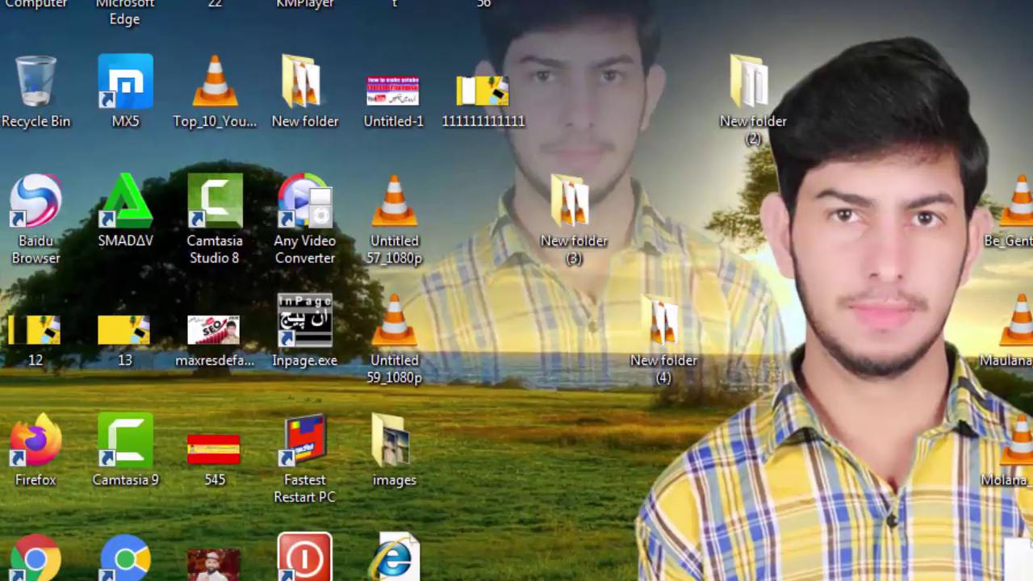
key(super)
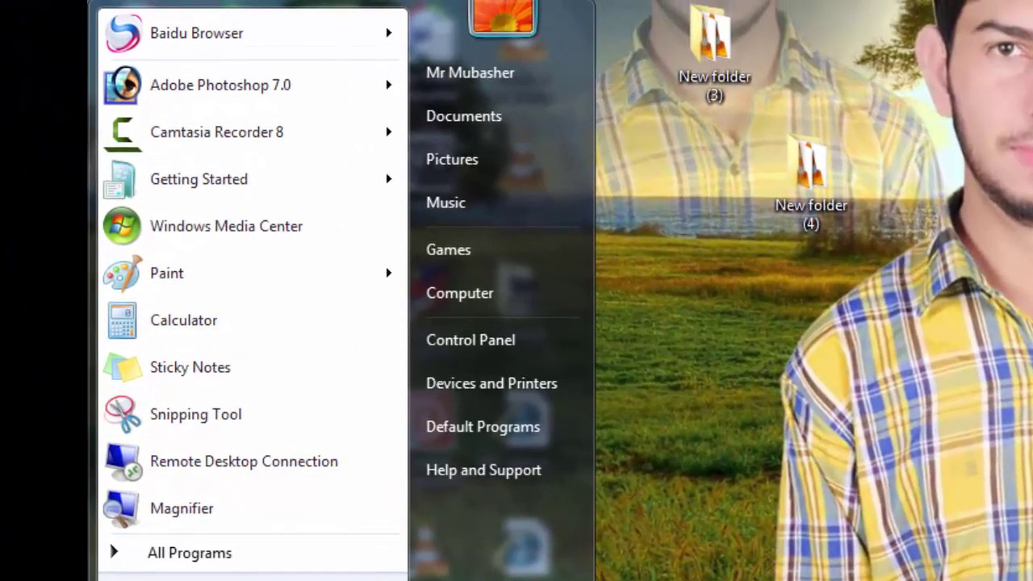
Launch Calculator from the Start menu's list of programs
click(188, 555)
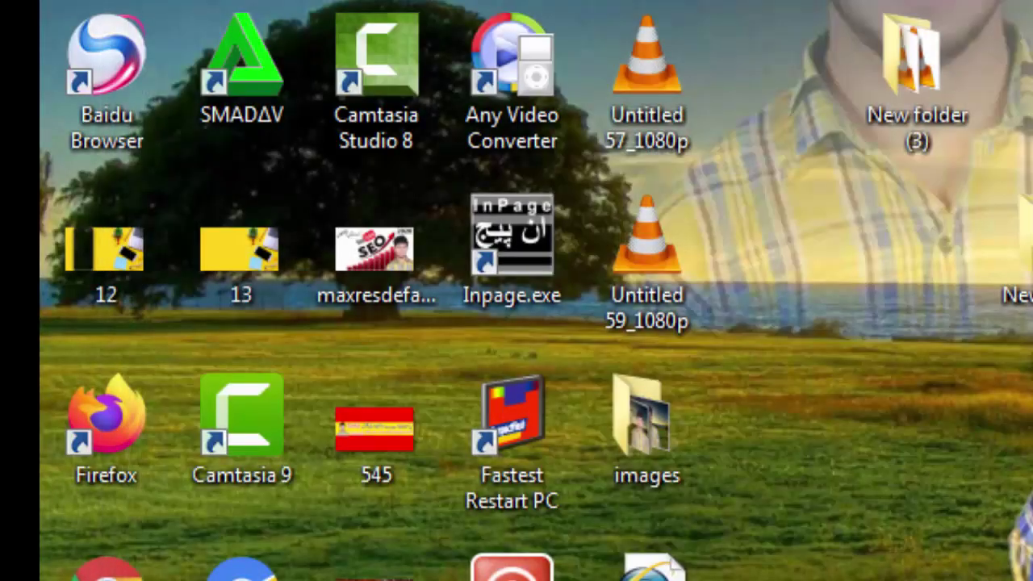
key(super)
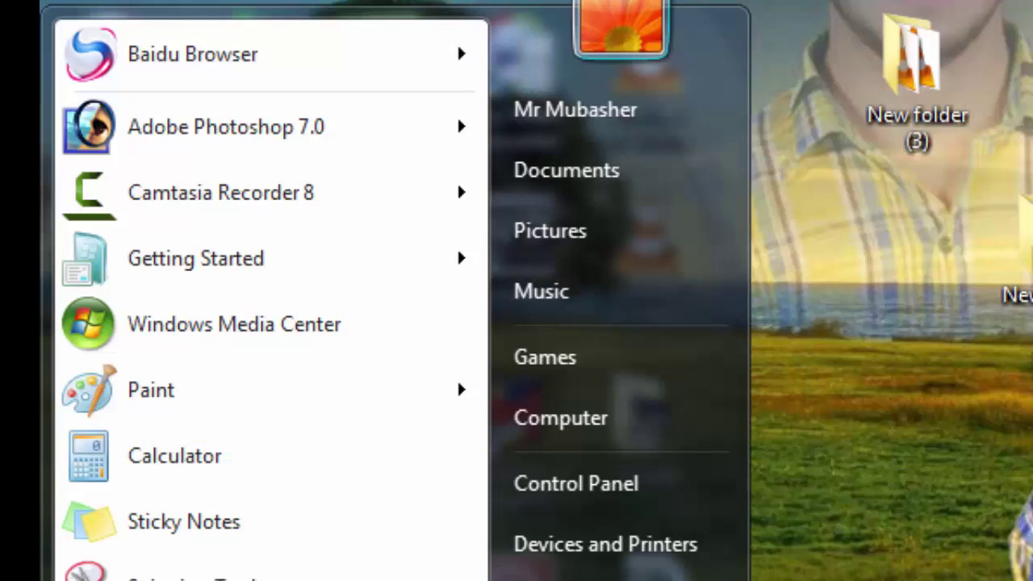
mouse_move(120, 202)
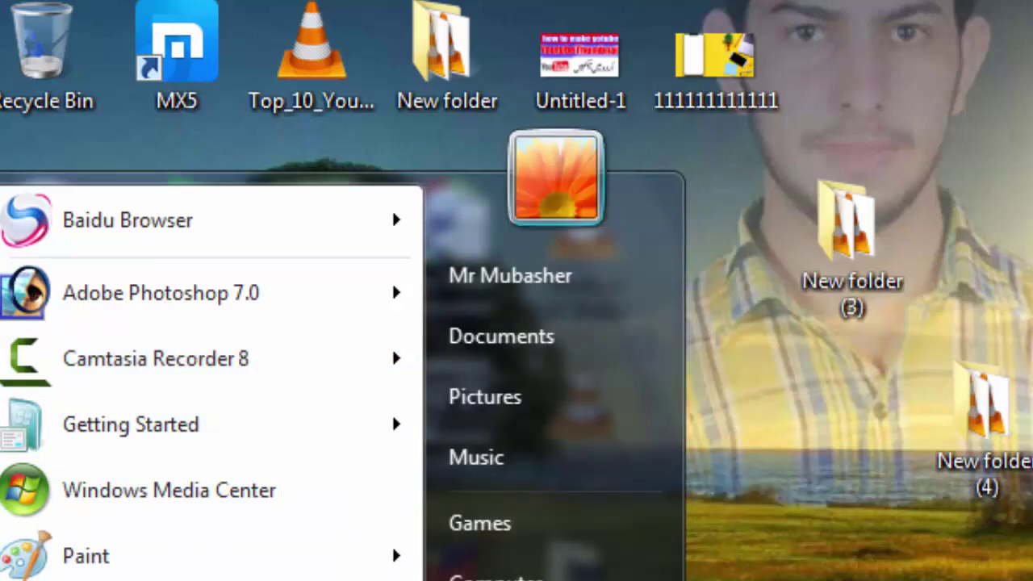
click(110, 580)
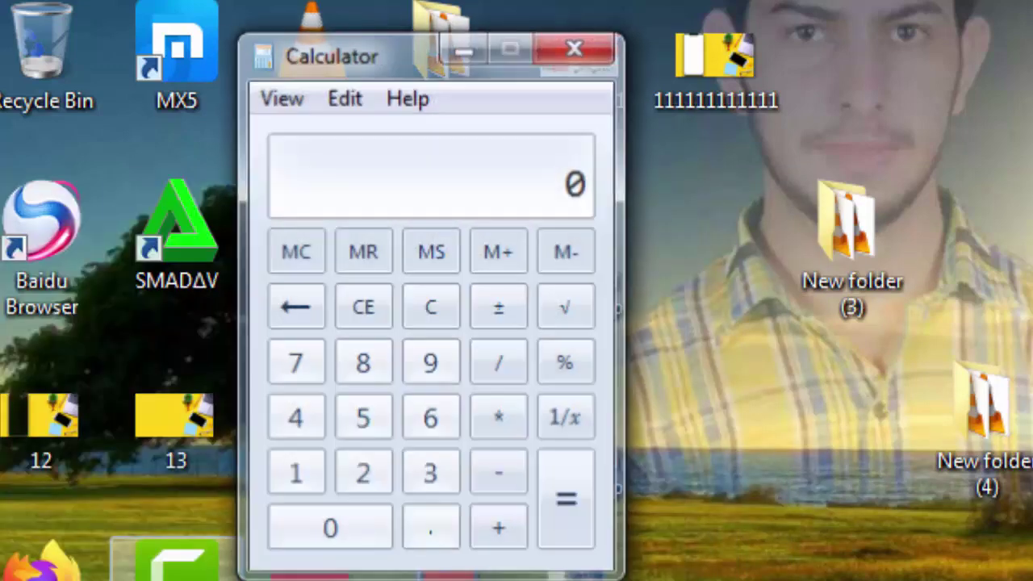
Add 20 and 20 in Calculator and close it
click(365, 475)
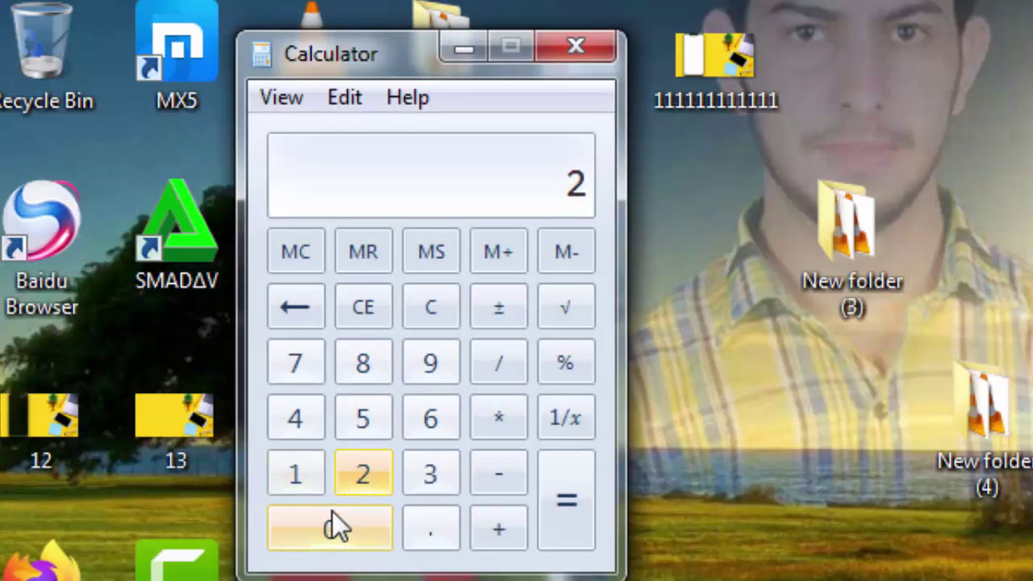
click(331, 517)
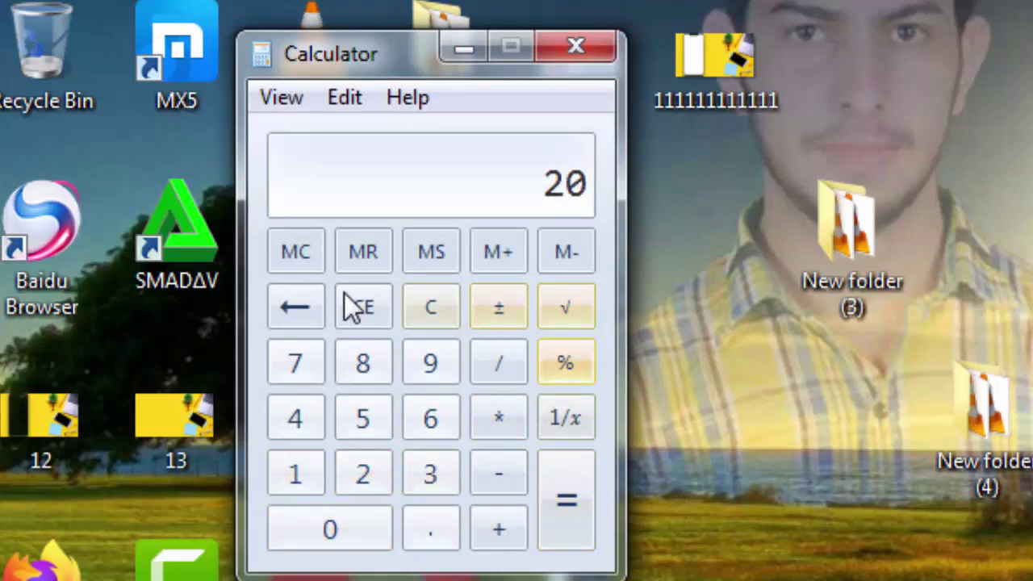
click(488, 529)
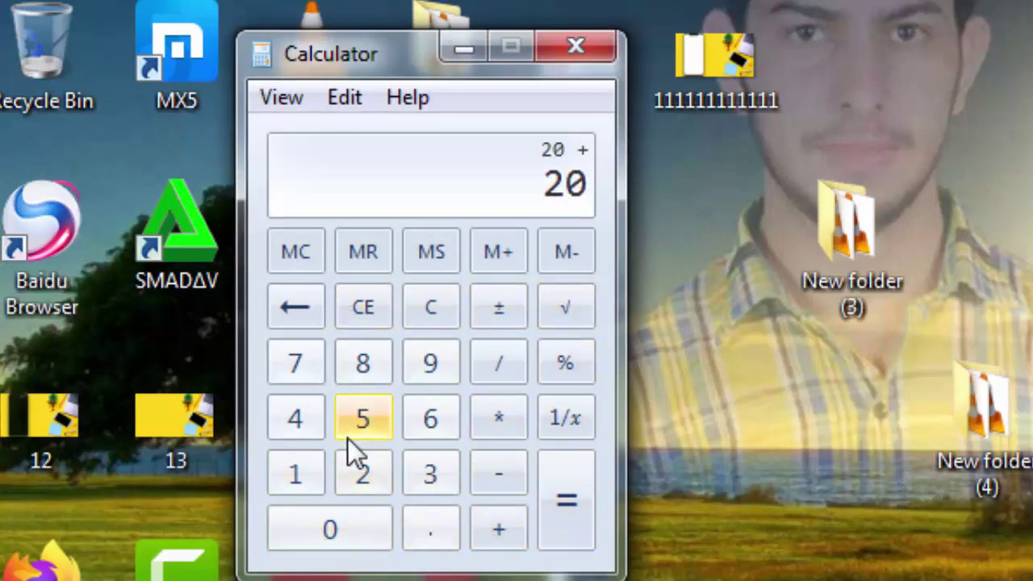
click(359, 472)
click(337, 533)
click(501, 533)
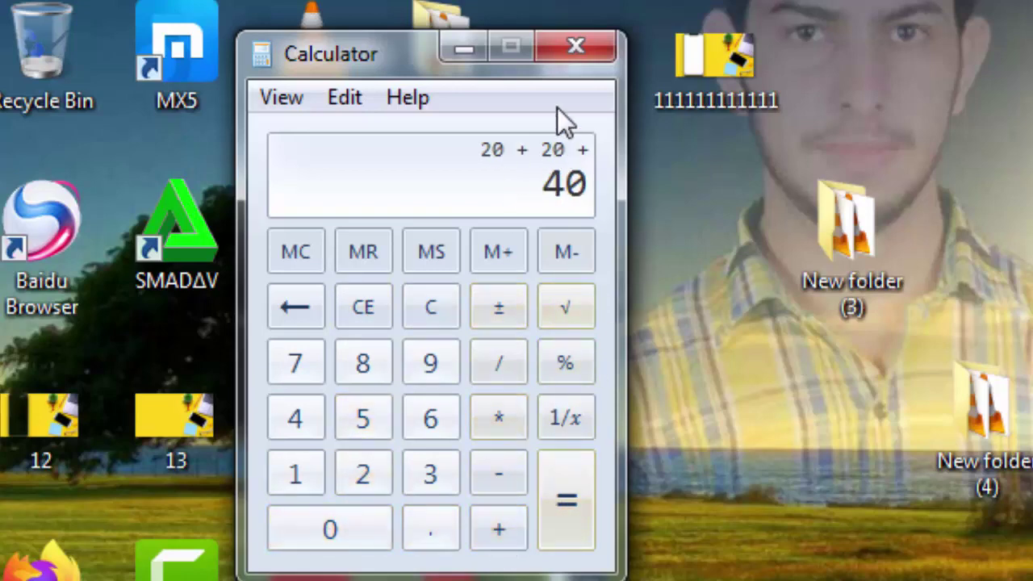
click(571, 48)
Browse the Start menu's full list of installed programs and open Help and Support
key(super)
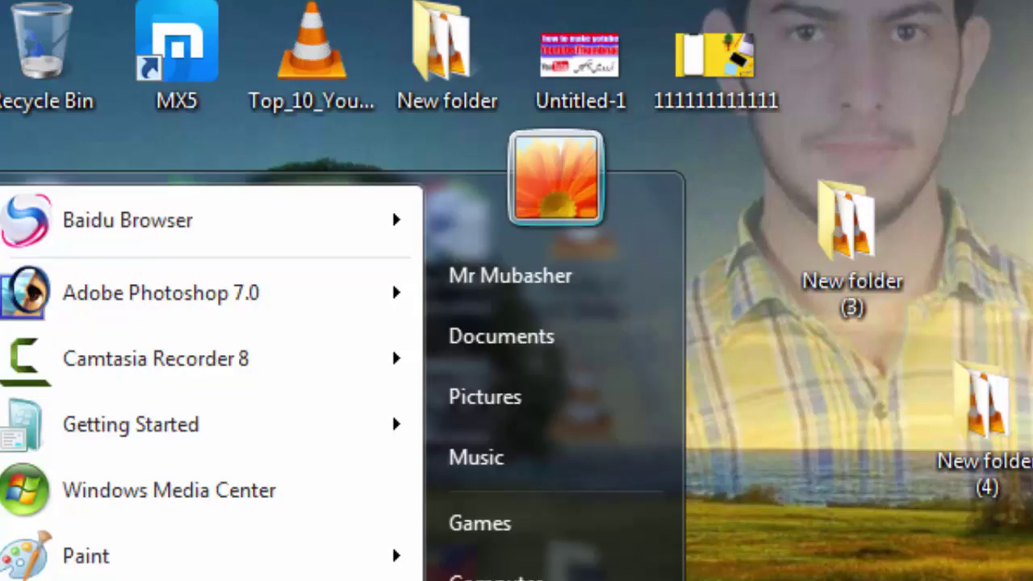
click(73, 577)
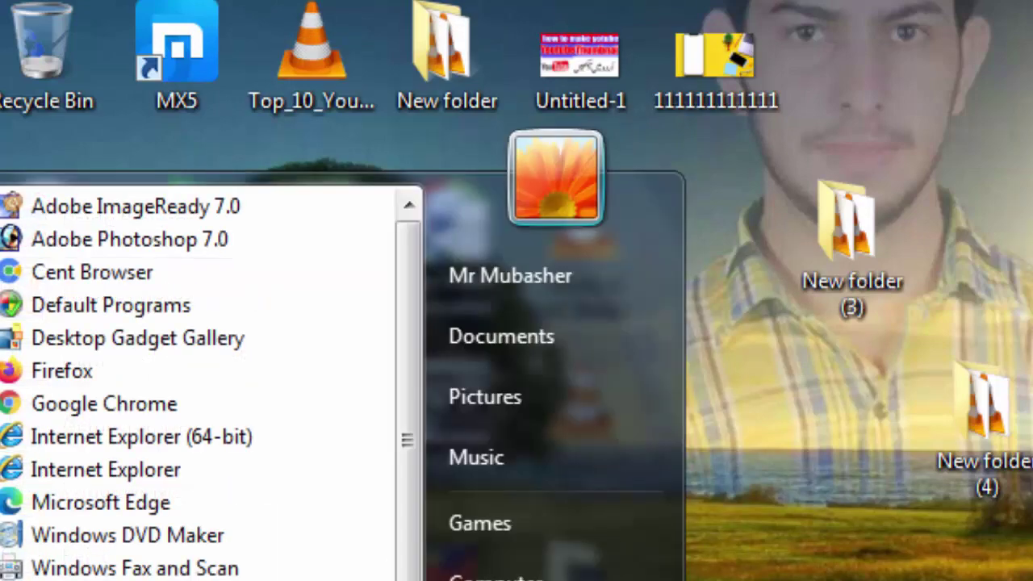
scroll(202, 387, down, 4)
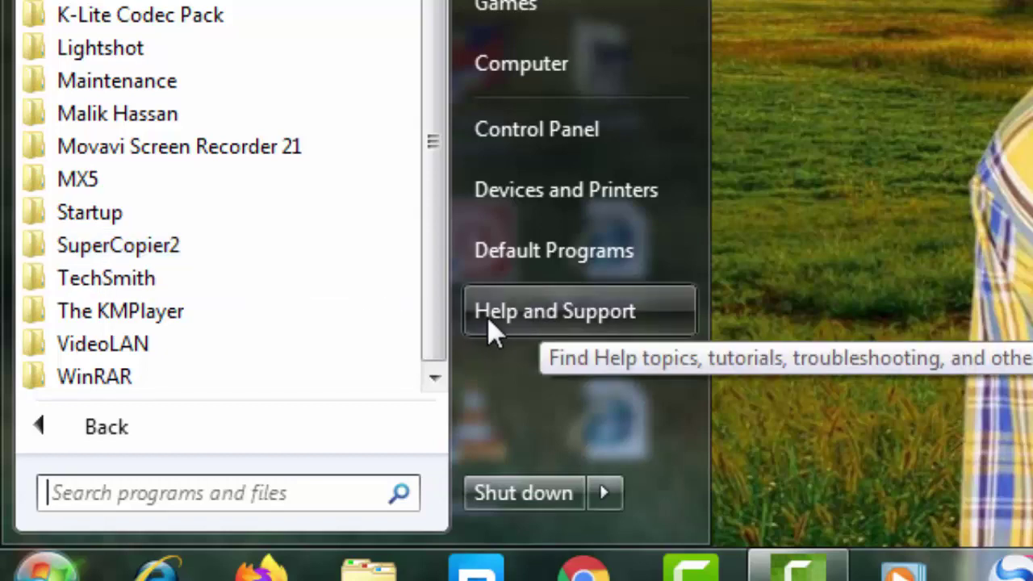
click(523, 318)
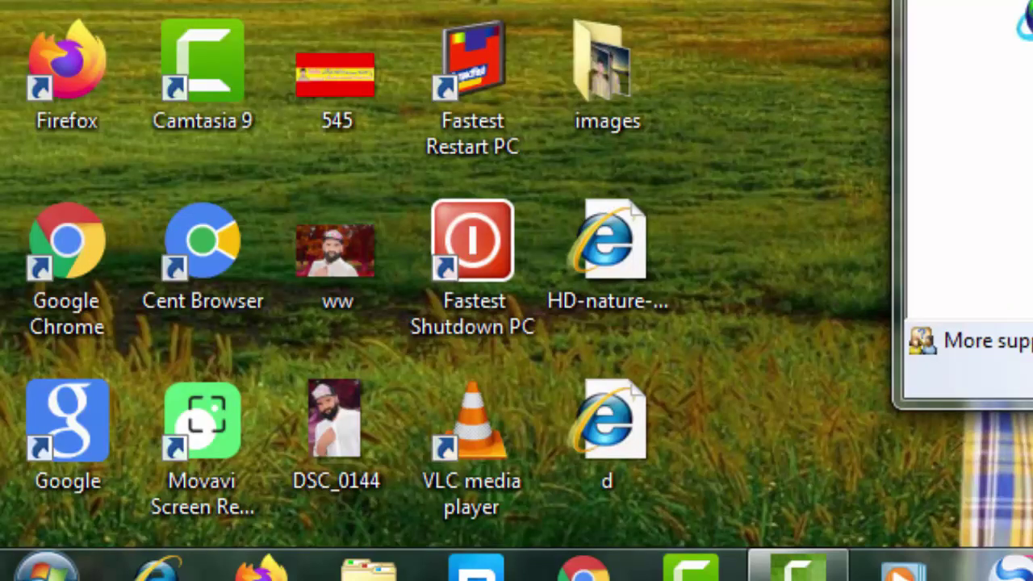
Open Programs and Features in the Programs category of Control Panel
key(super)
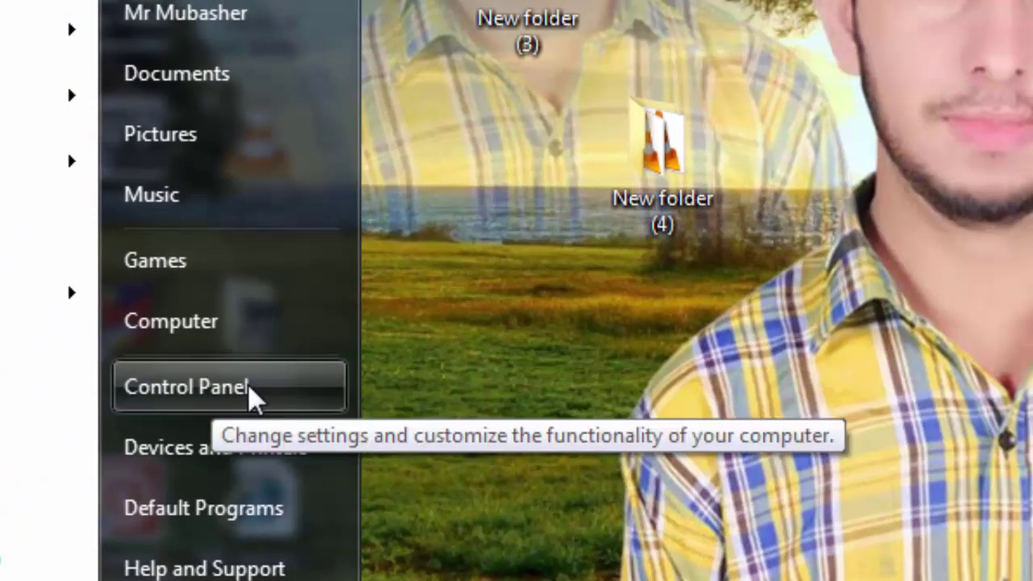
click(292, 279)
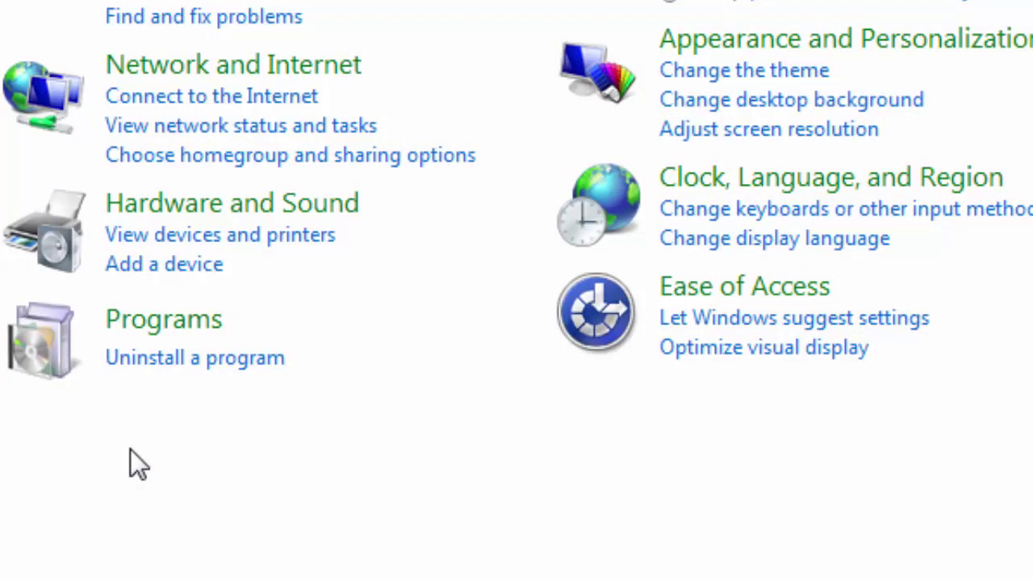
click(134, 334)
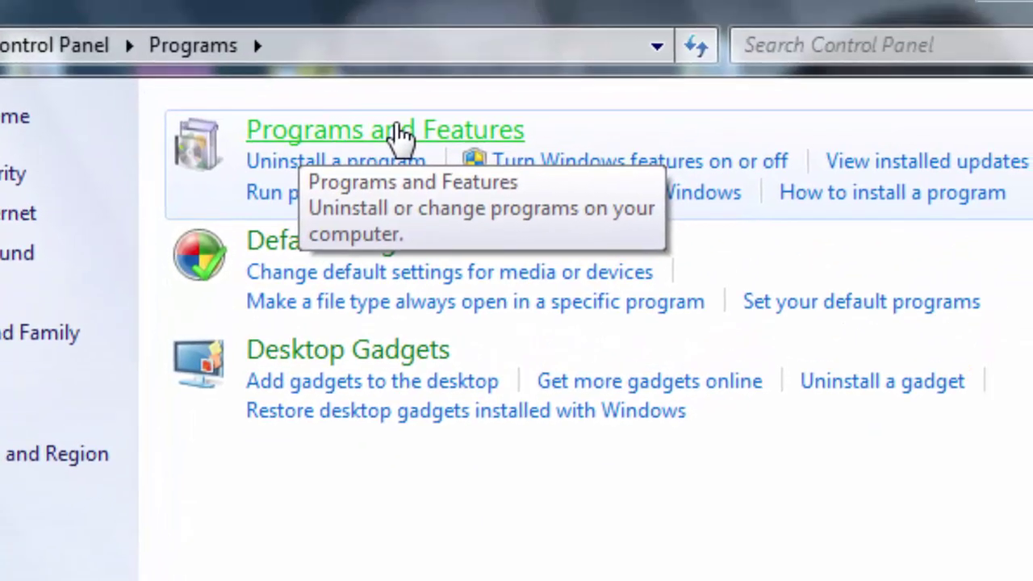
click(398, 133)
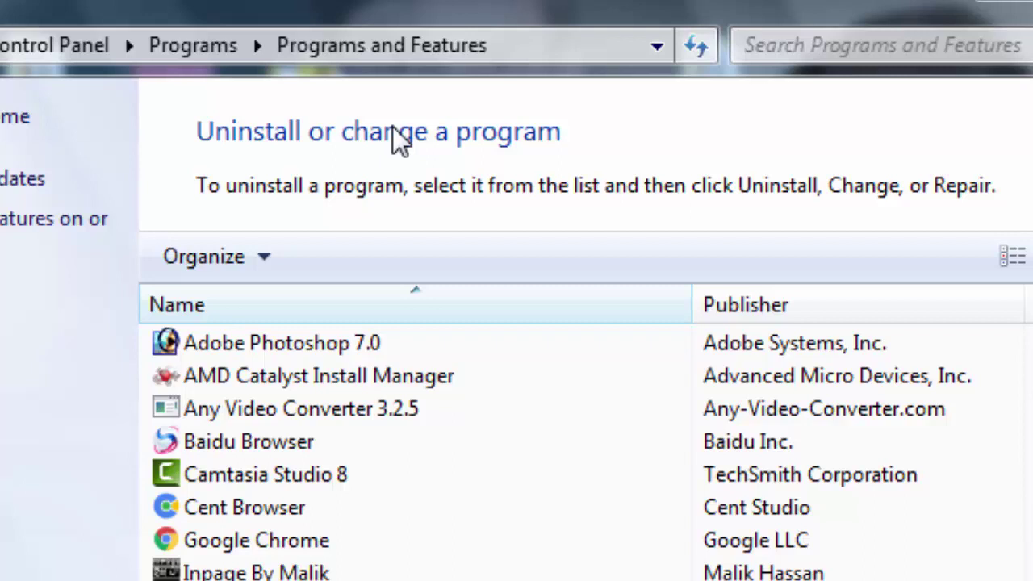
Uninstall Cent Browser with the option to also delete its browsing data, and look through the remaining installed programs
right_click(243, 520)
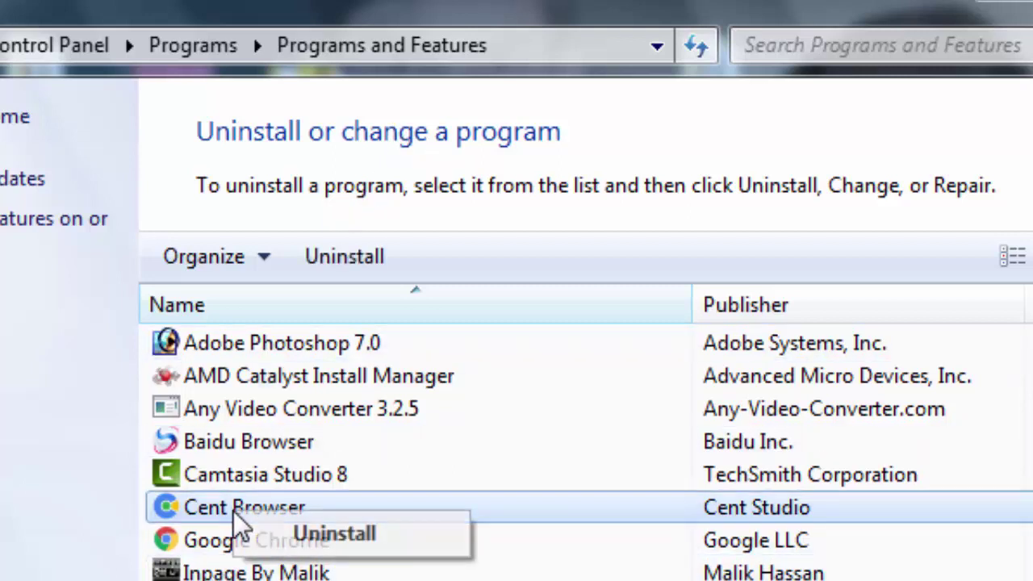
click(307, 541)
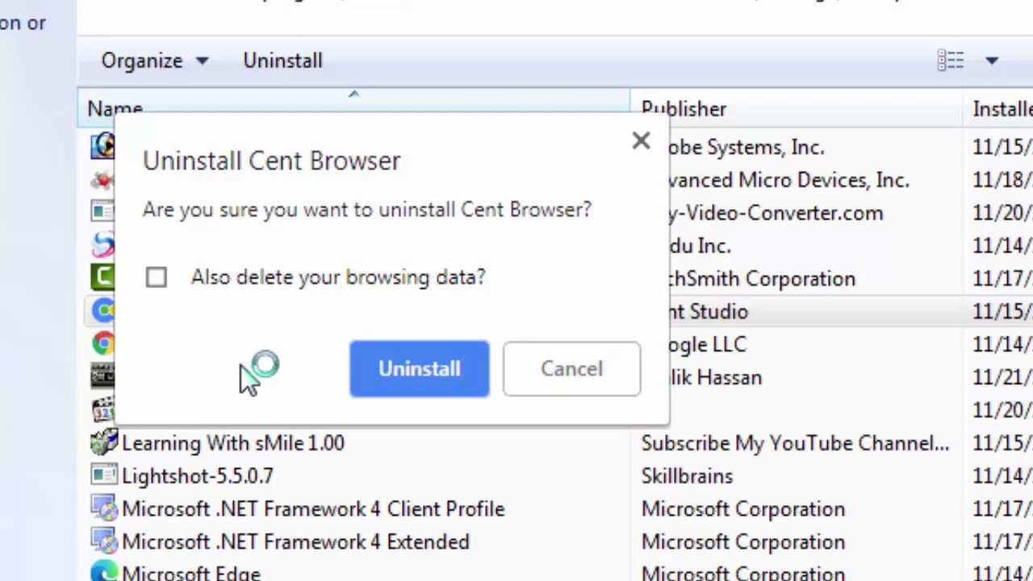
click(198, 282)
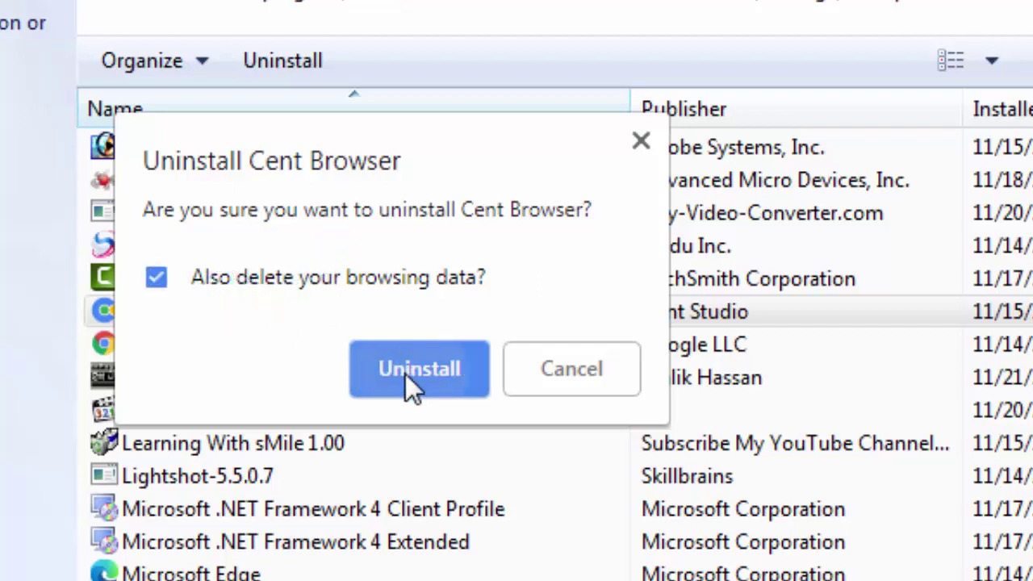
click(406, 373)
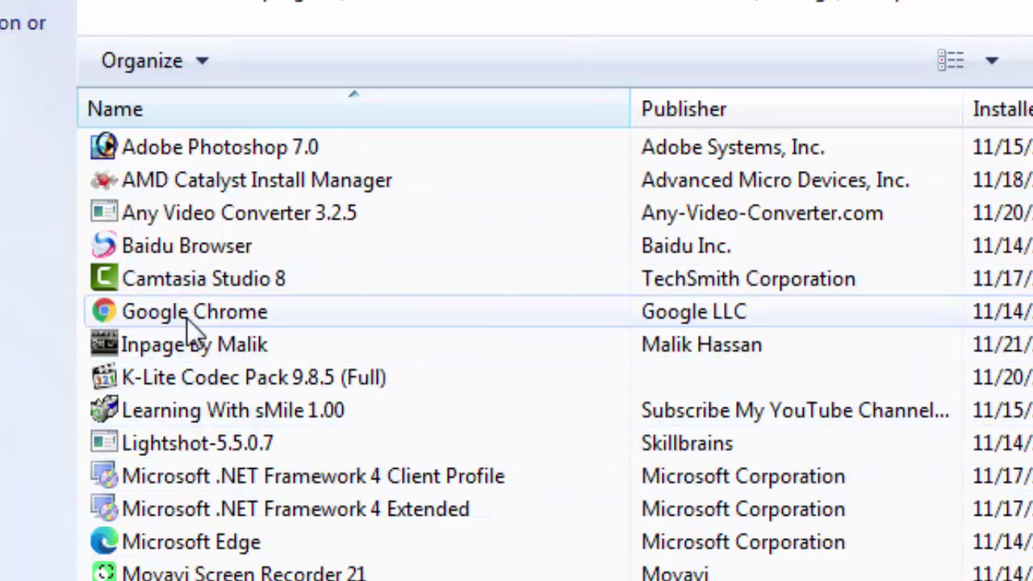
scroll(187, 319, down, 2)
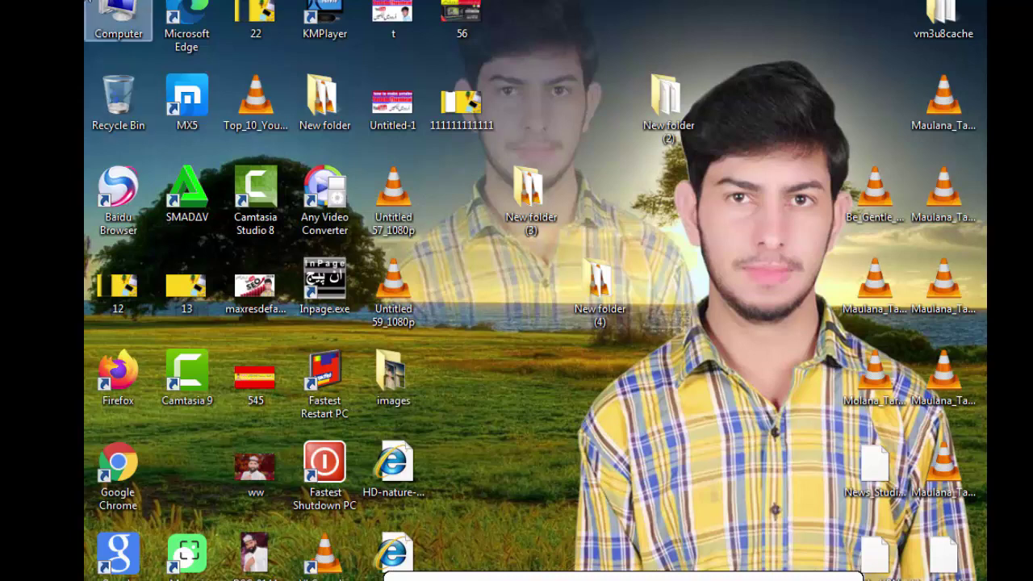
Open Local Disk (D:) from Computer and switch its contents to large icons
double_click(92, 5)
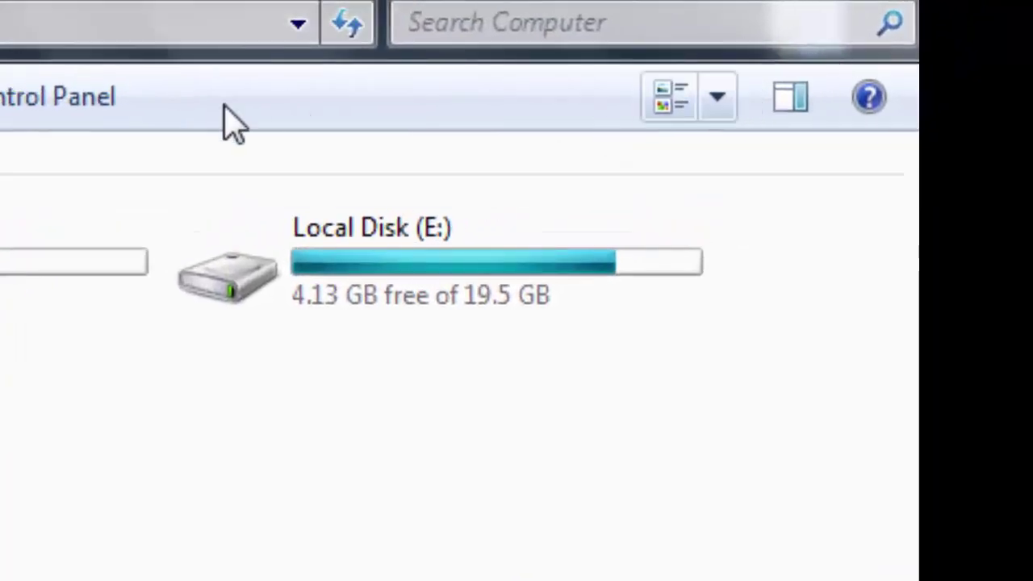
double_click(57, 250)
click(658, 113)
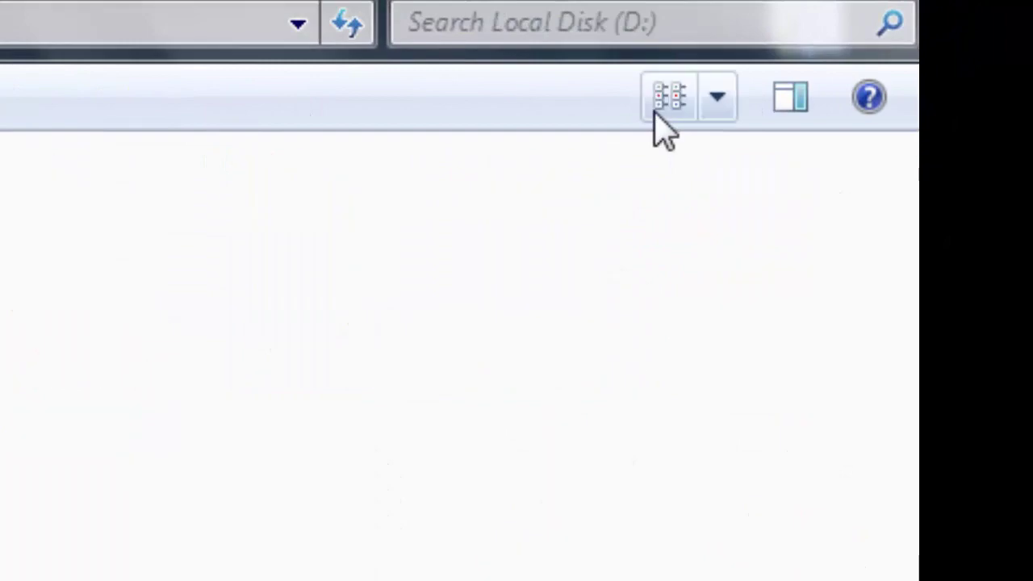
click(664, 109)
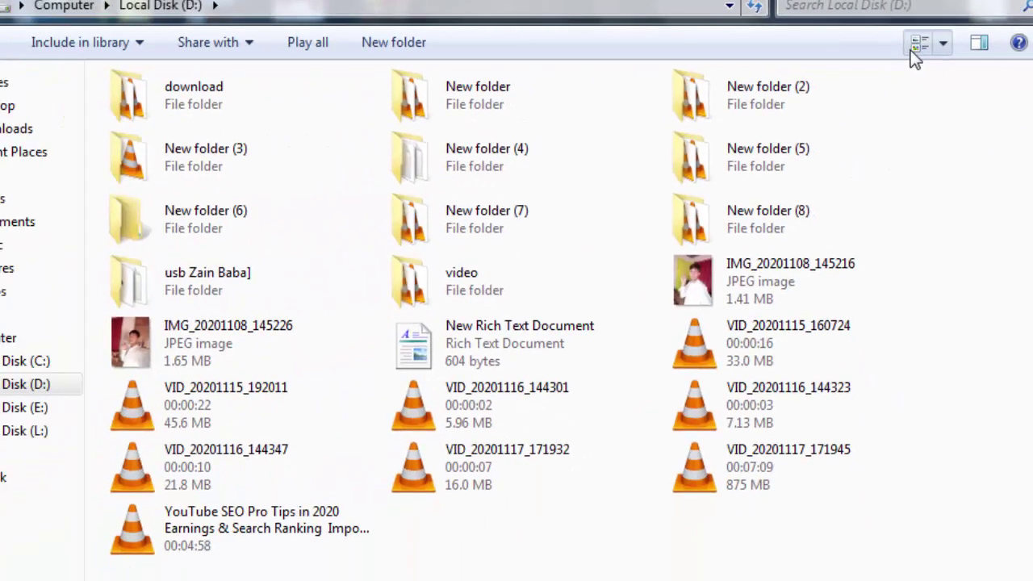
click(910, 50)
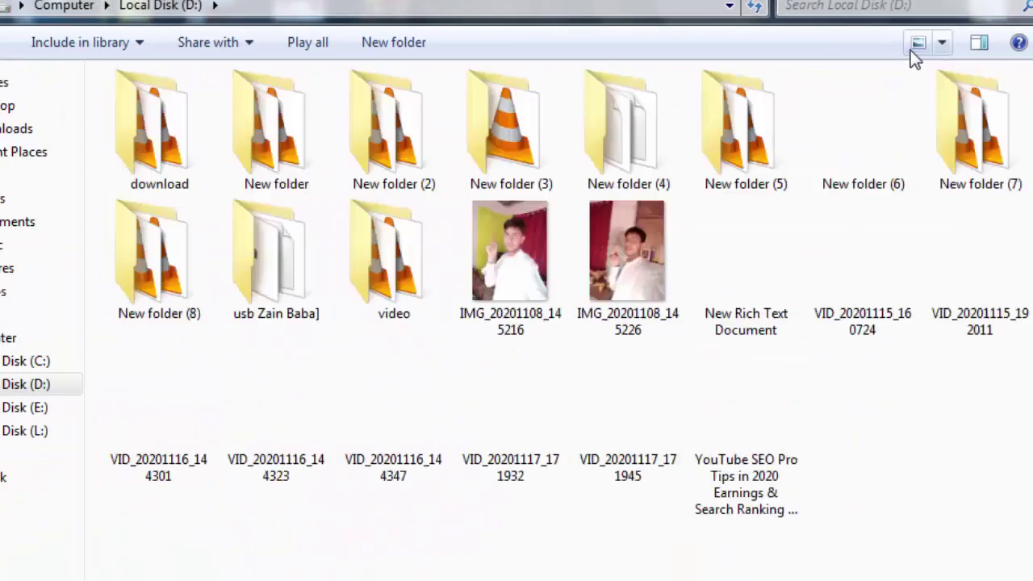
Toggle the preview pane on and off and cycle drive D:'s contents through the Tiles, Details and large icon views
click(977, 42)
click(977, 42)
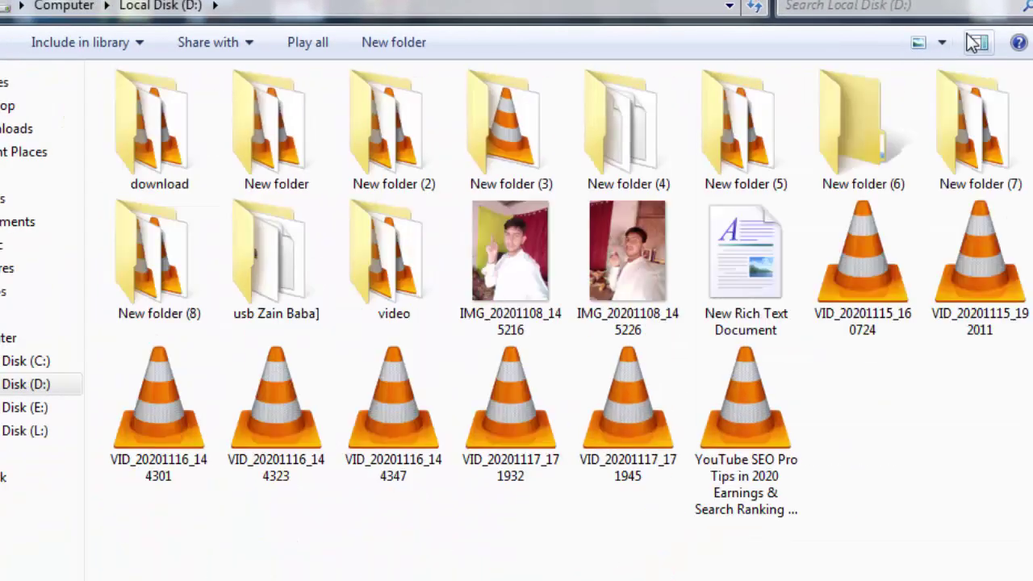
click(930, 51)
click(933, 52)
click(933, 52)
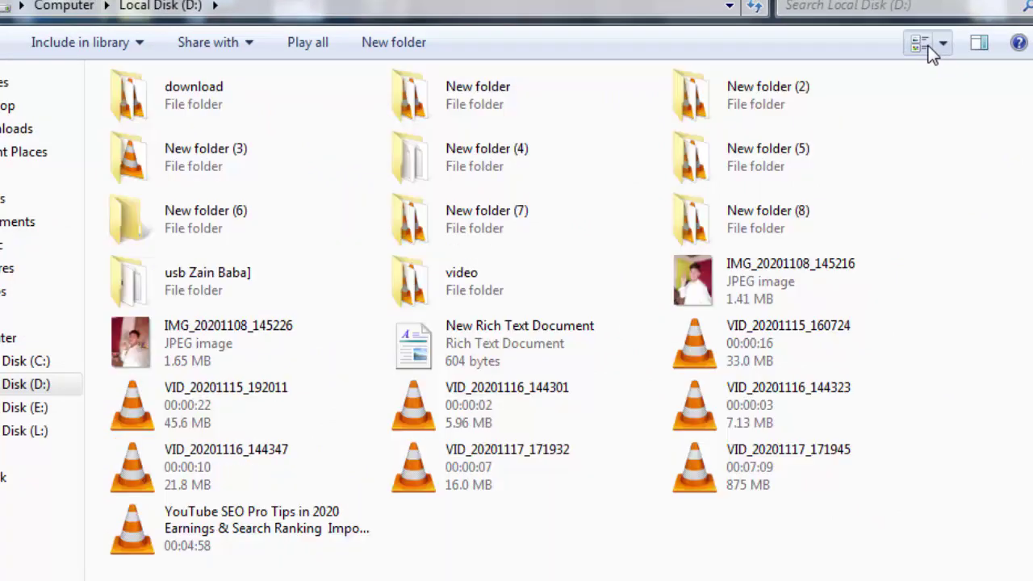
click(933, 53)
click(932, 52)
click(933, 53)
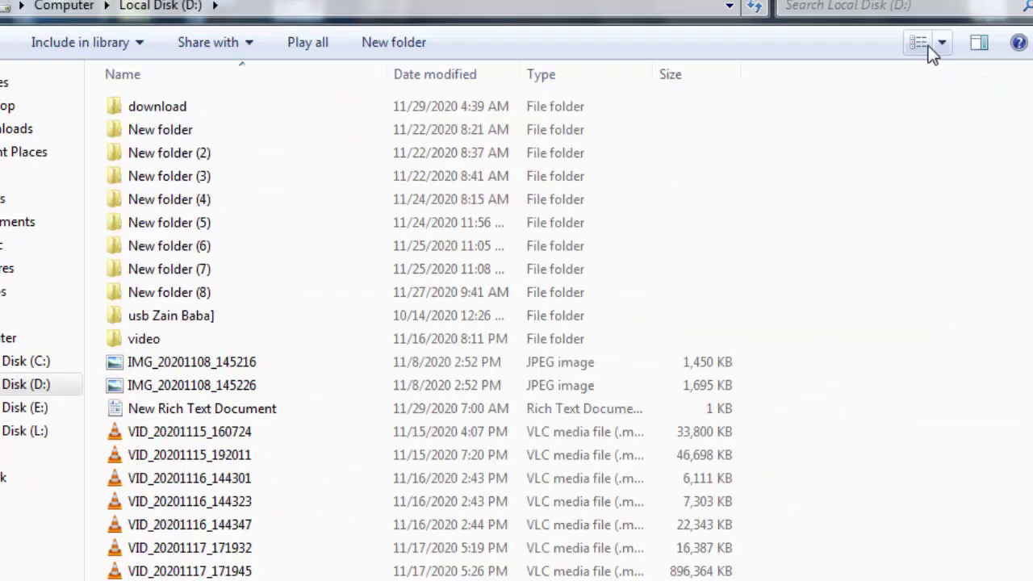
click(932, 52)
click(932, 53)
click(932, 53)
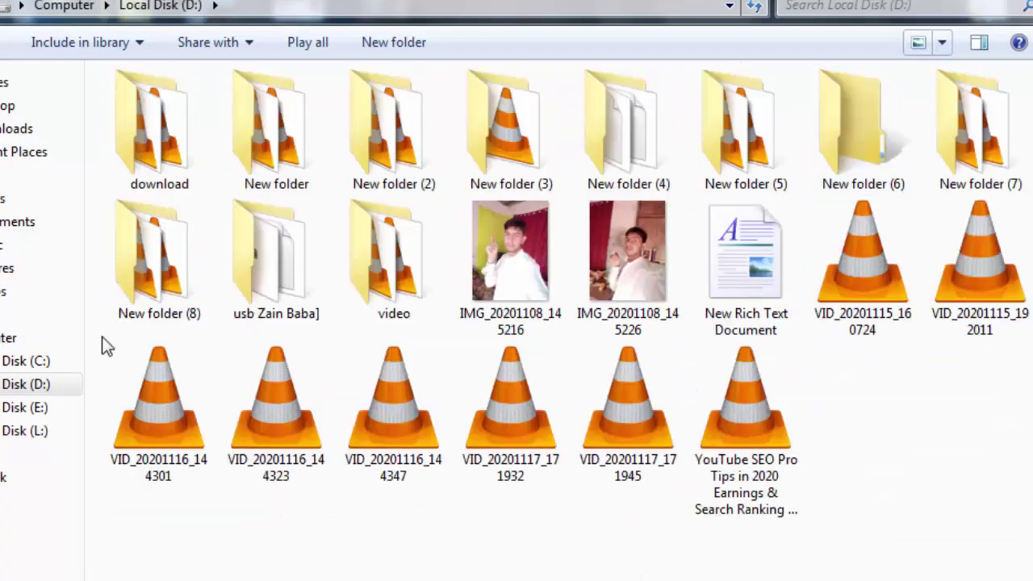